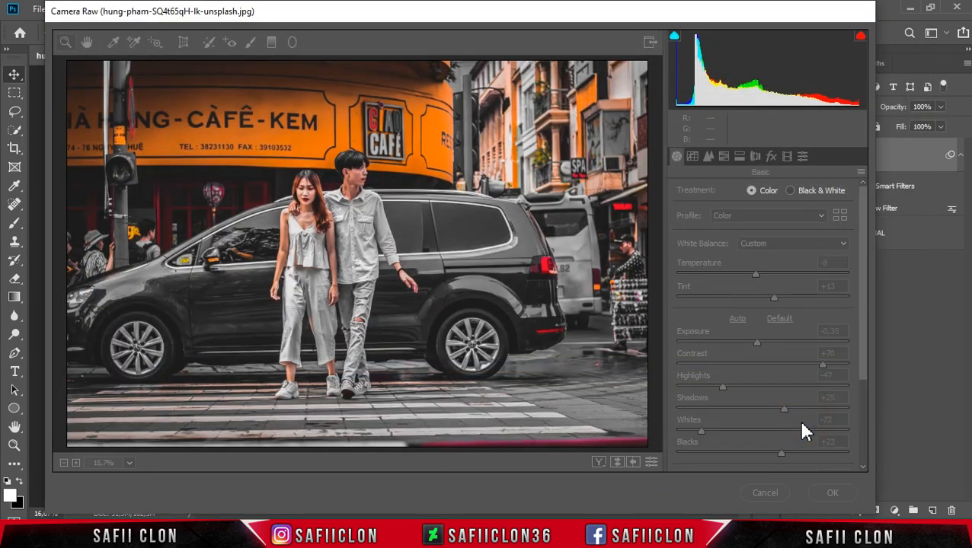
# Apply the Camera Raw adjustments to the EDIT layer and open the fruit-stall street photo with "NB5eARu-cqY-unsplash" in its name
pyautogui.click(832, 494)
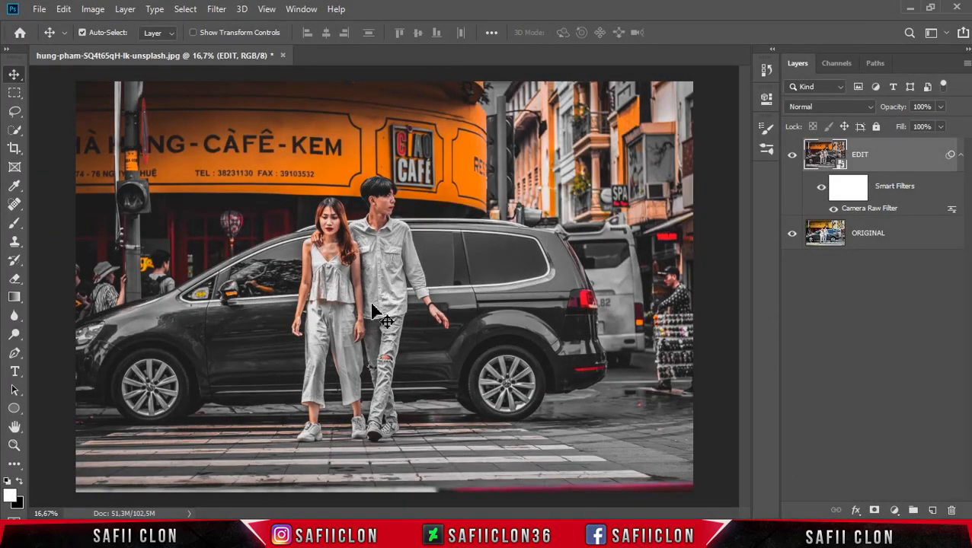
pyautogui.click(38, 9)
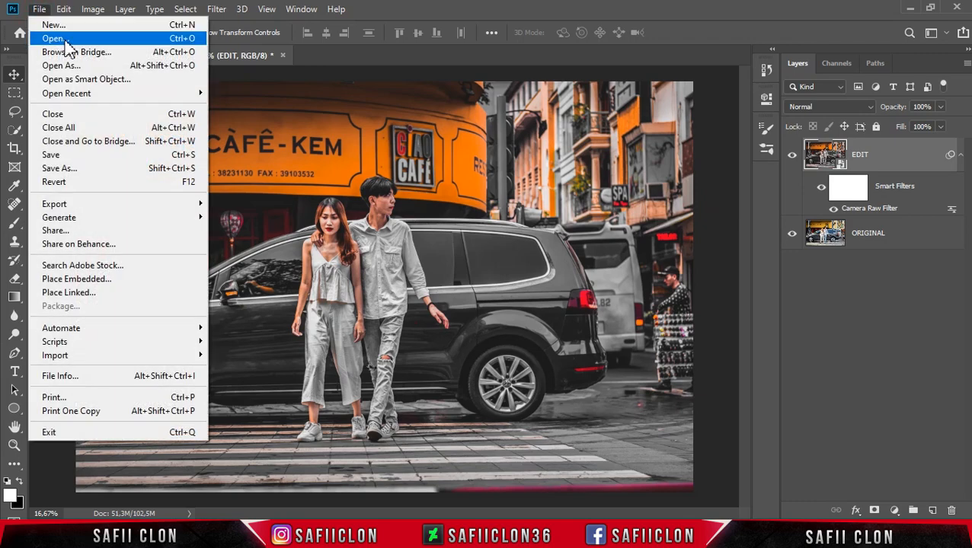
pyautogui.click(65, 39)
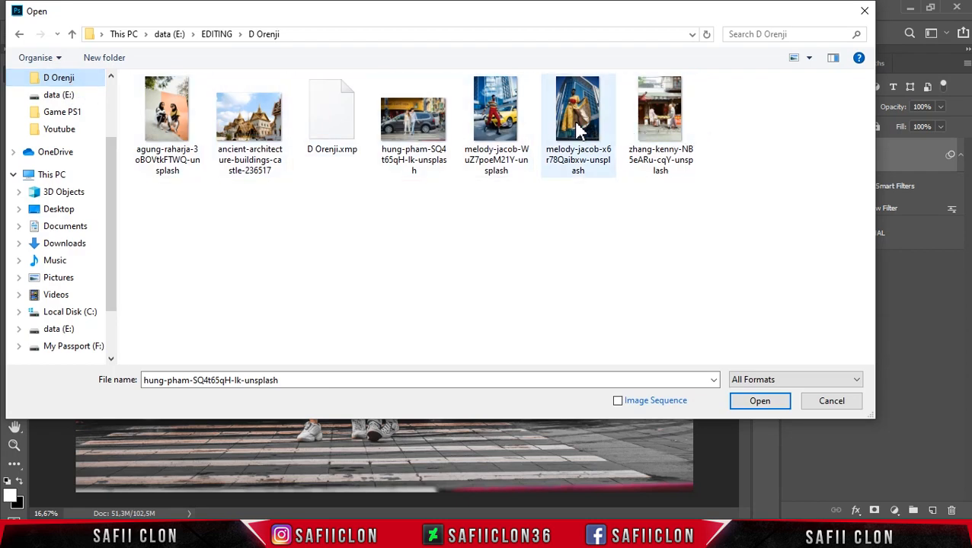
pyautogui.click(660, 114)
pyautogui.click(759, 402)
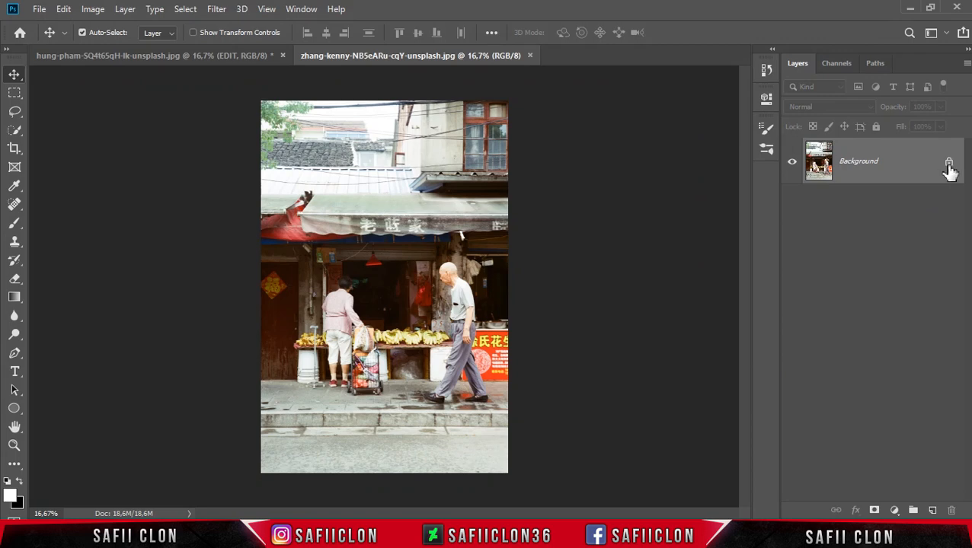
# Unlock the fruit-stall photo's Background layer and duplicate it under the default name, keeping the copy selected
pyautogui.click(949, 164)
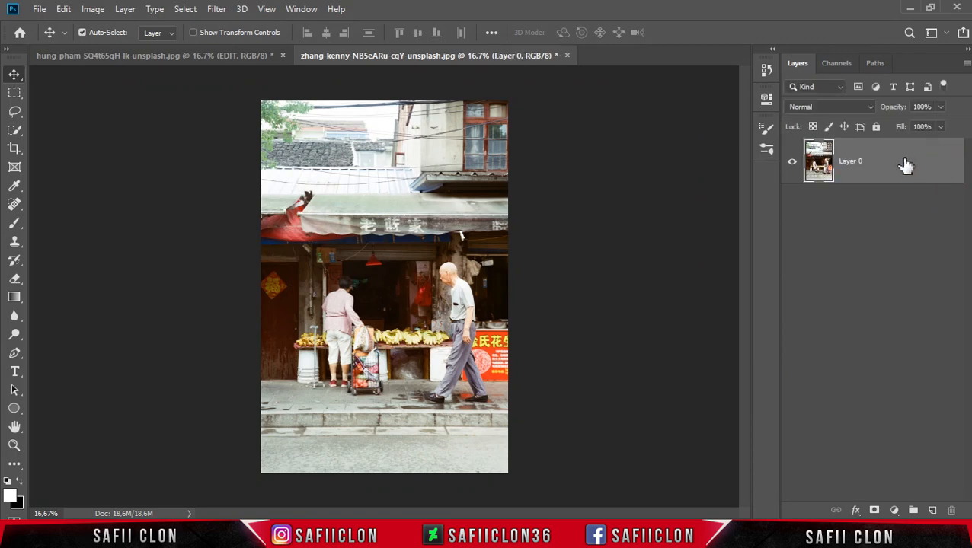
pyautogui.rightClick(906, 165)
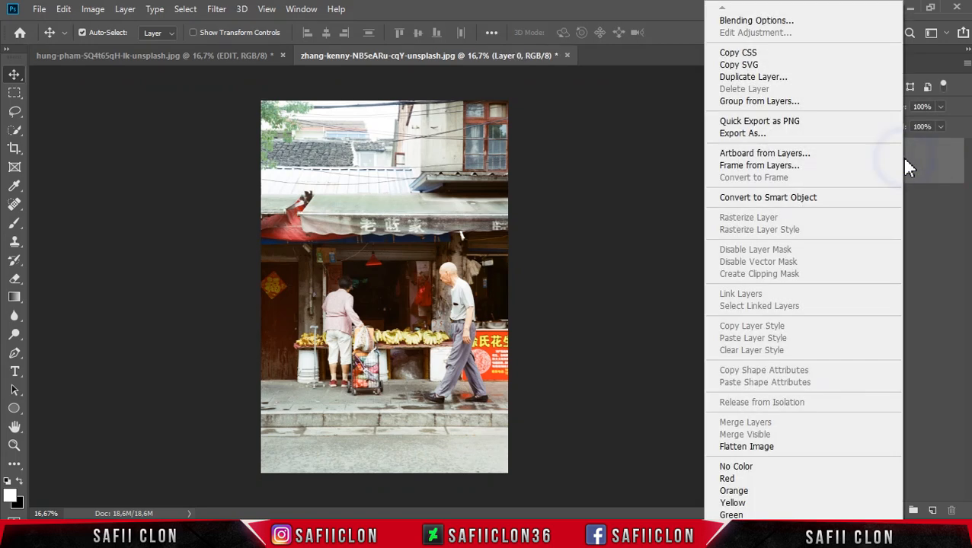
pyautogui.click(739, 79)
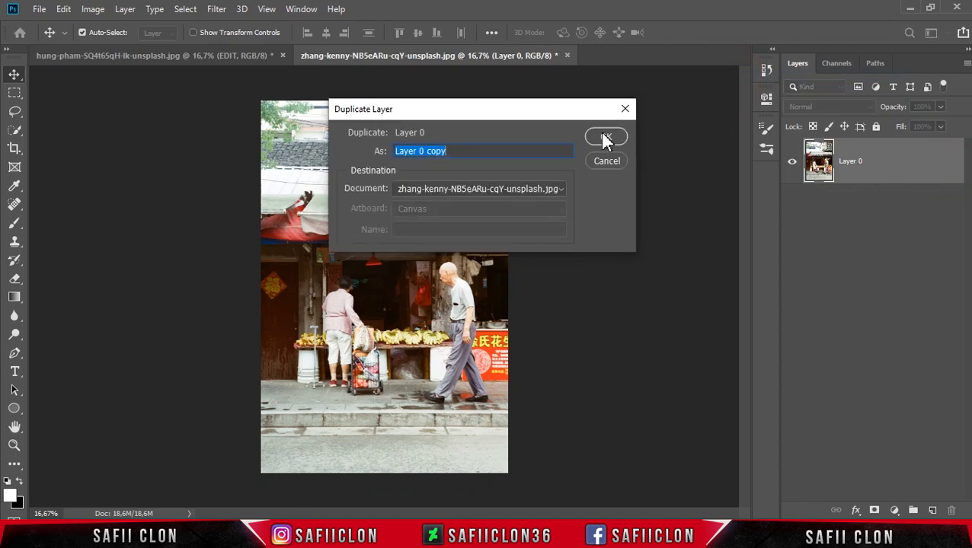
pyautogui.click(605, 138)
pyautogui.click(905, 163)
# Load the D Orenji.xmp settings in the Camera Raw Filter for the fruit-stall photo's duplicate layer
pyautogui.click(217, 11)
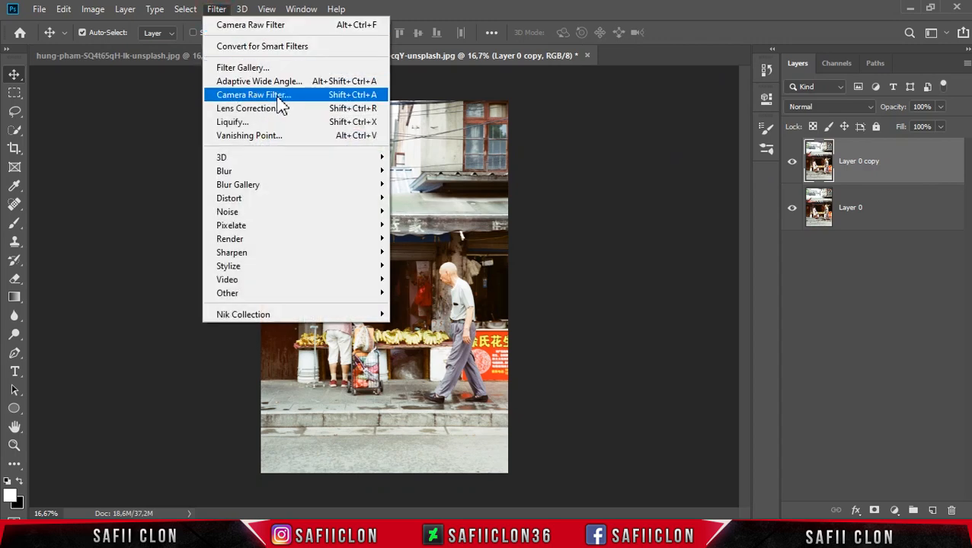
pyautogui.click(278, 96)
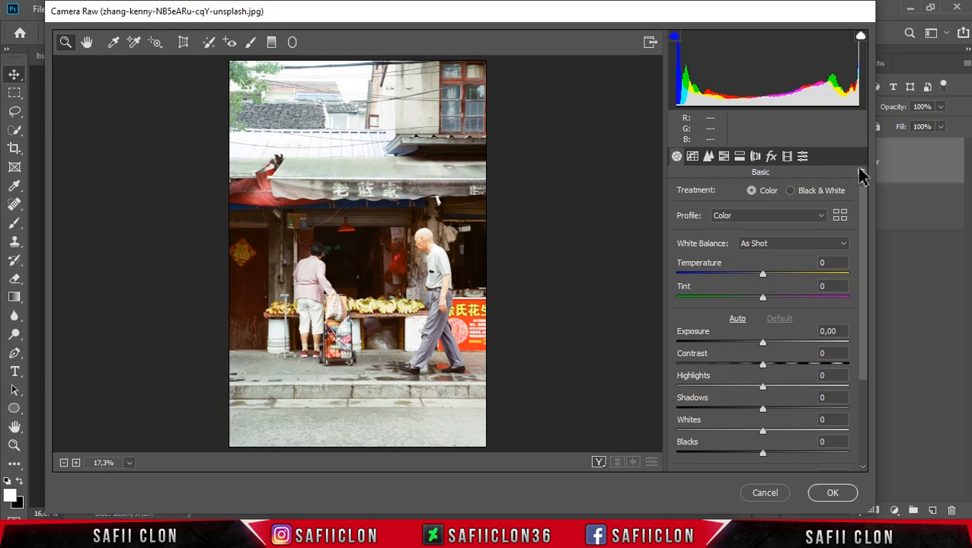
pyautogui.click(861, 173)
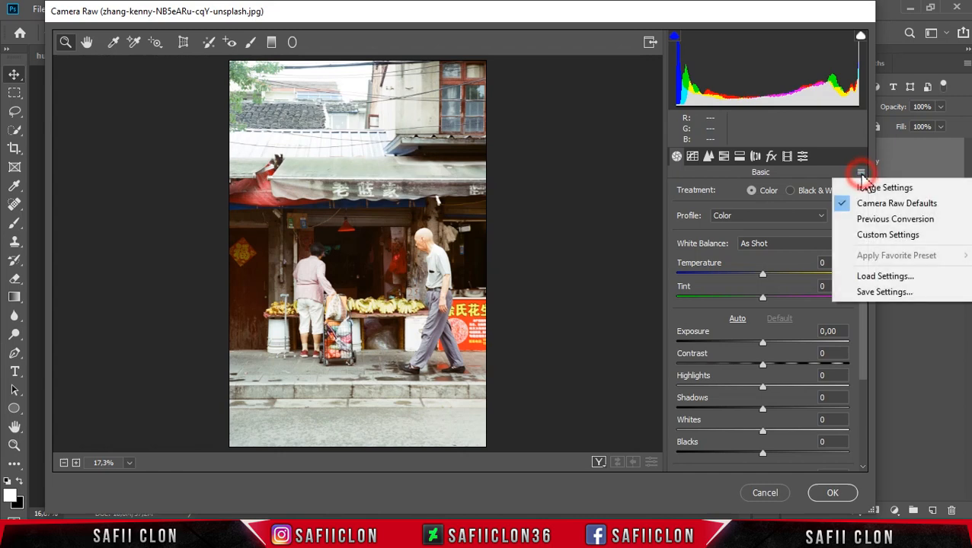
pyautogui.click(883, 277)
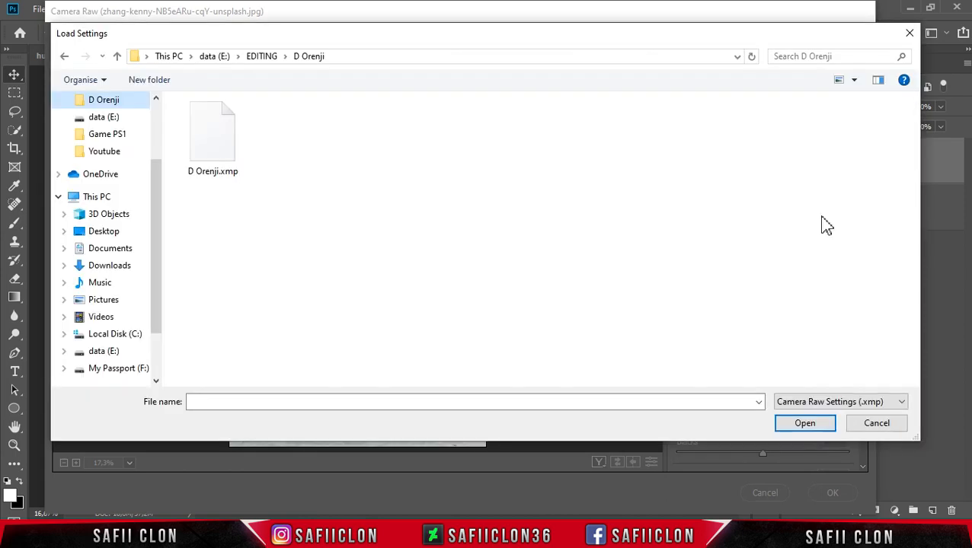
pyautogui.click(214, 145)
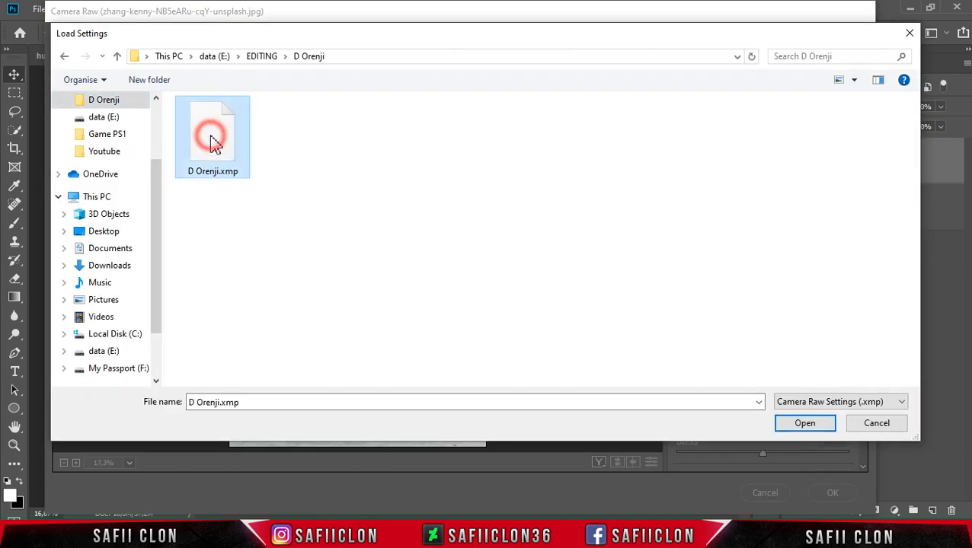
pyautogui.click(803, 424)
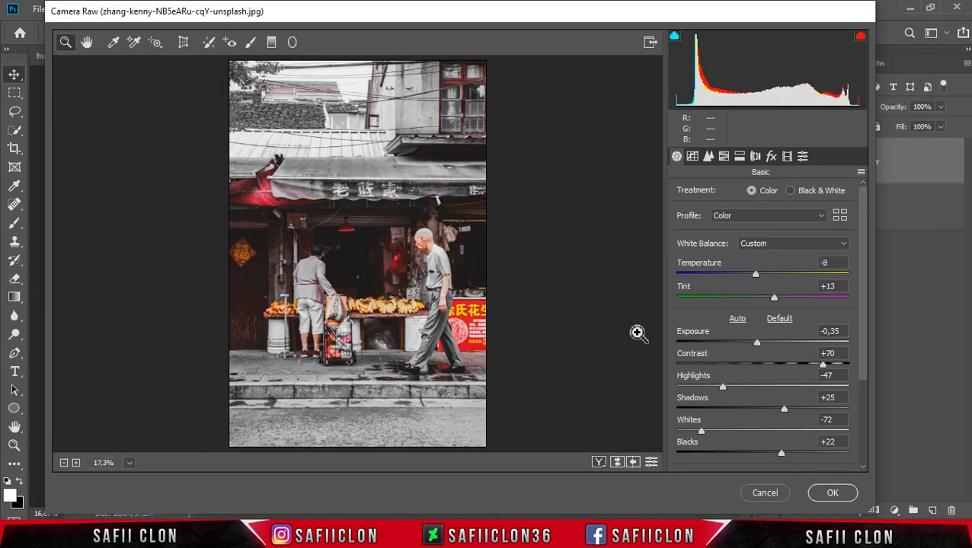
# Cycle through the before/after previews of the fruit-stall photo and apply the Camera Raw filter
pyautogui.click(599, 463)
pyautogui.click(600, 463)
pyautogui.click(599, 463)
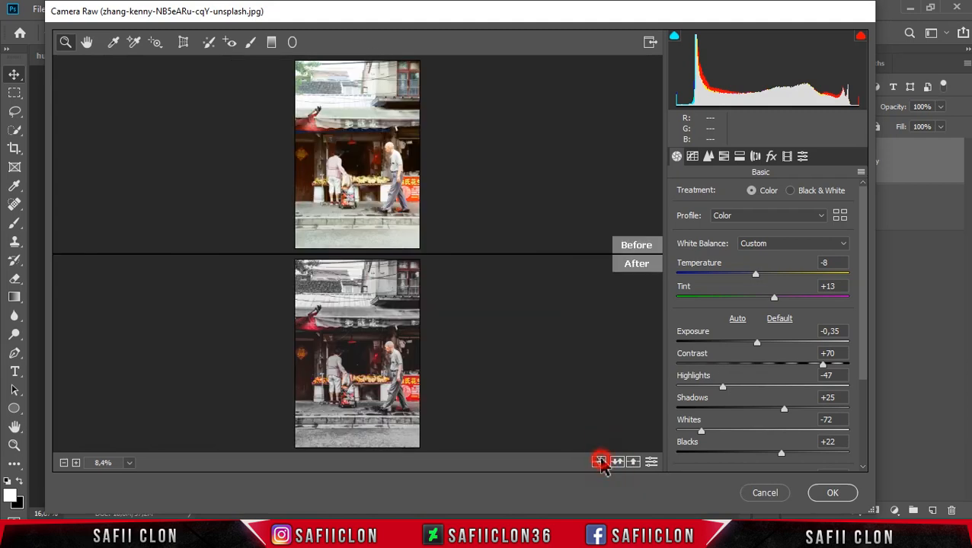
pyautogui.click(599, 463)
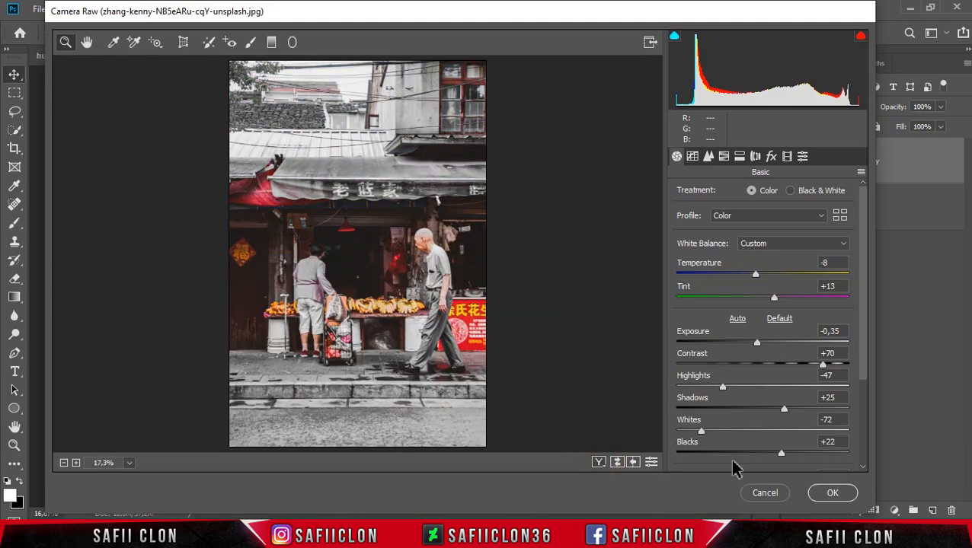
pyautogui.click(833, 494)
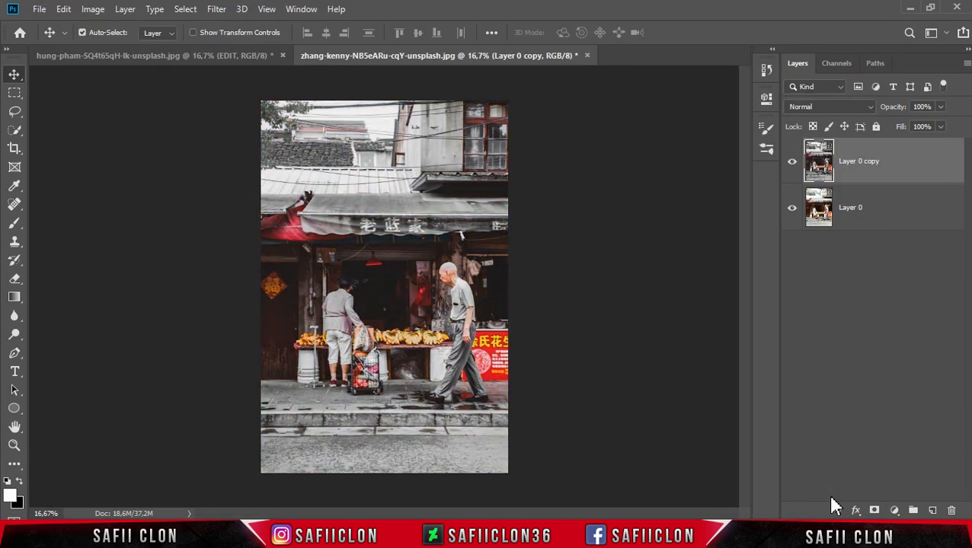
# Compare the edited fruit-stall layer with the original by toggling its visibility, and inspect the photo at closer zoom
pyautogui.click(791, 163)
pyautogui.click(792, 164)
pyautogui.click(792, 163)
pyautogui.click(791, 164)
pyautogui.hotkey('ctrl', '+')
pyautogui.hotkey('ctrl', '+')
pyautogui.hotkey('ctrl', '-')
pyautogui.hotkey('ctrl', '-')
pyautogui.hotkey('ctrl', '+')
pyautogui.hotkey('ctrl', '-')
# Open the photo of the woman beside the yellow car, with "WuZ7poeM21Y-unsplash" in its name
pyautogui.click(39, 9)
pyautogui.click(64, 37)
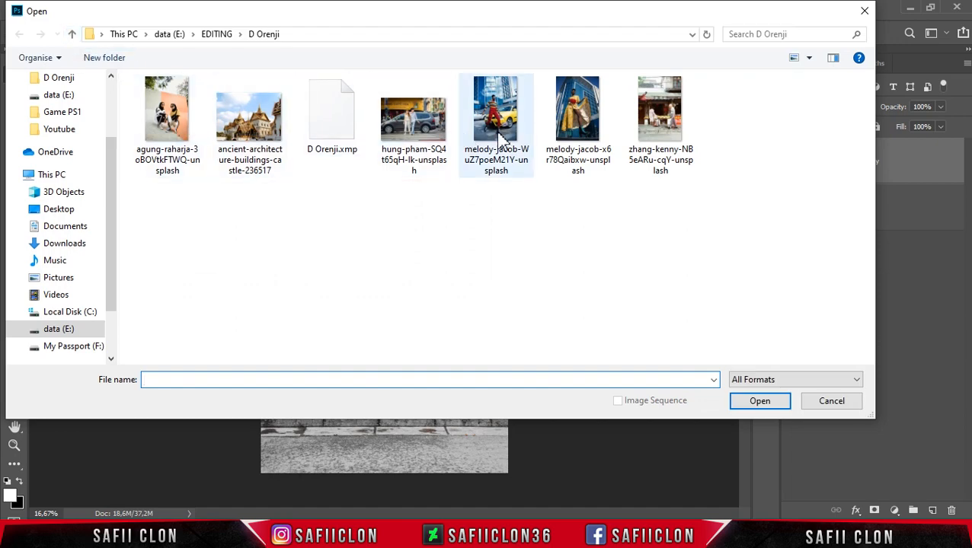
pyautogui.click(491, 128)
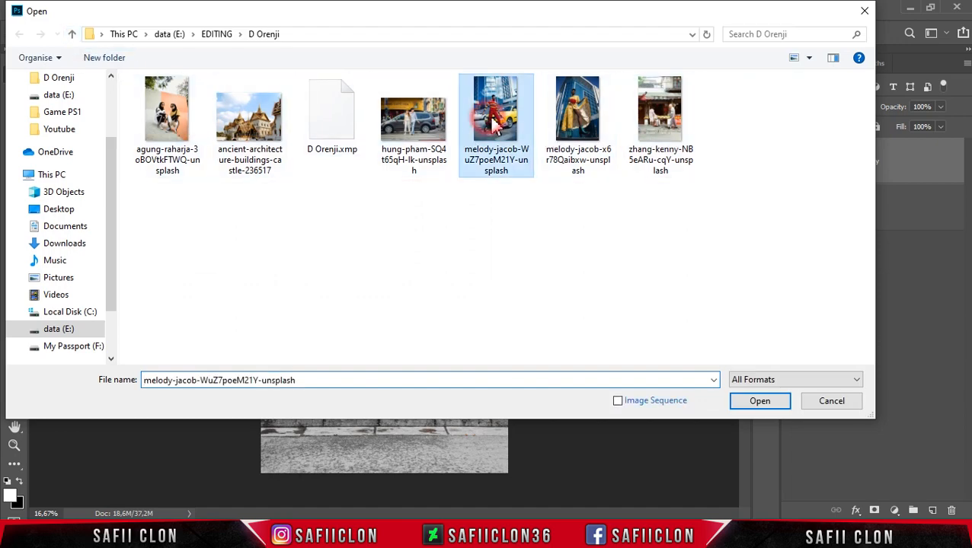
pyautogui.click(758, 404)
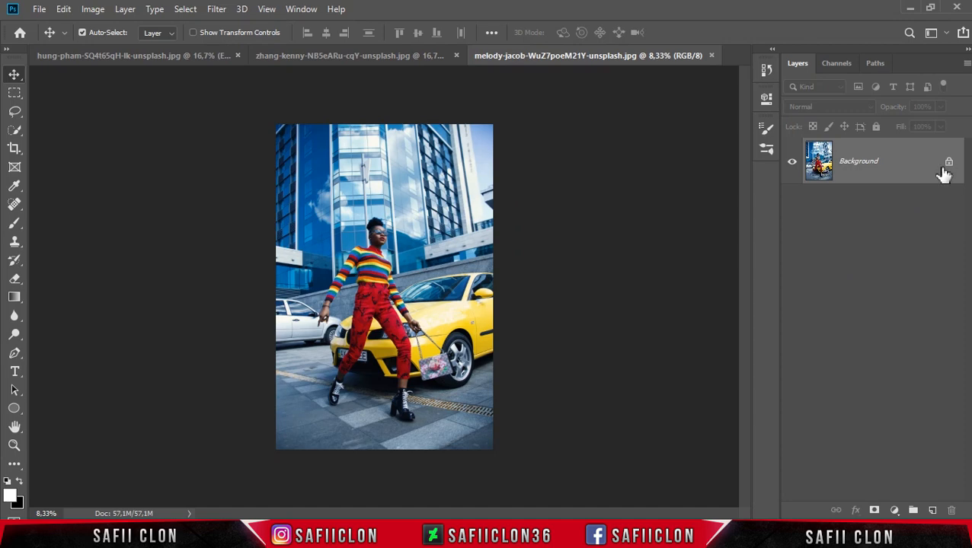
# Unlock the yellow-car photo's Background layer and duplicate it, keeping the copy selected
pyautogui.click(948, 166)
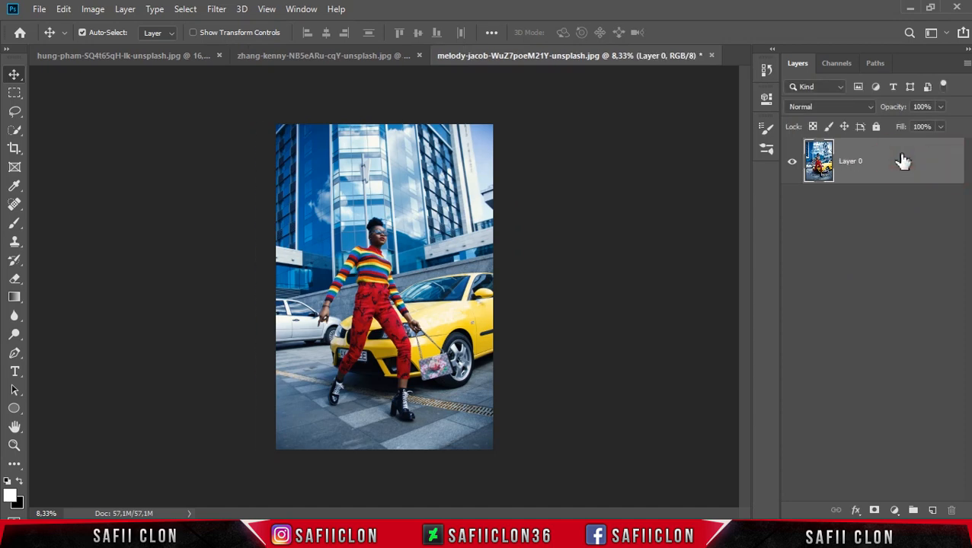
pyautogui.hotkey('ctrl', 'j')
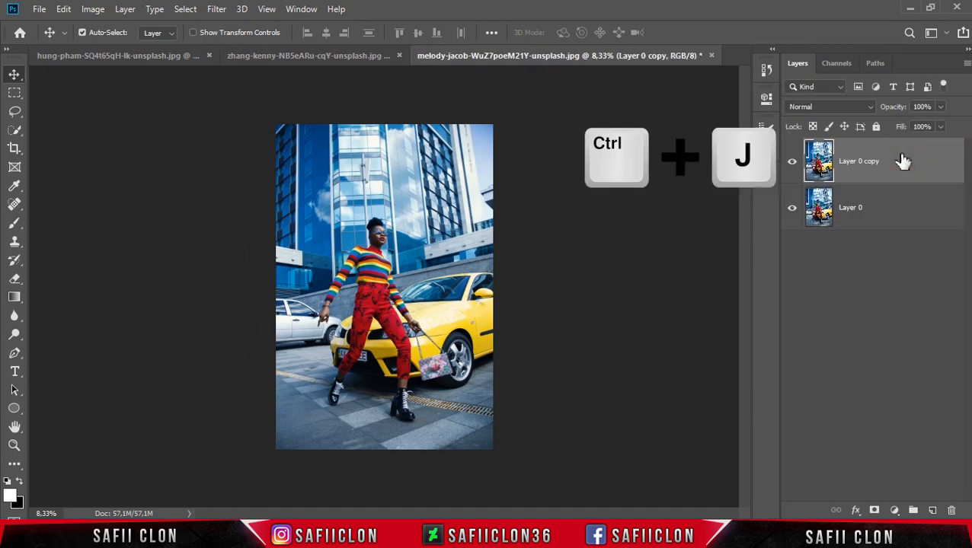
pyautogui.click(900, 161)
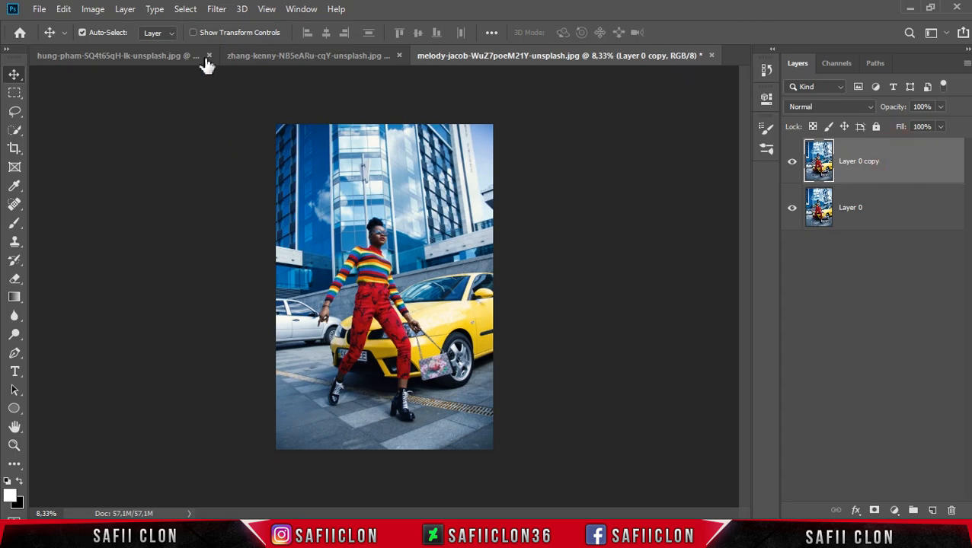
# Load the D Orenji.xmp settings in the Camera Raw Filter for the yellow-car photo's duplicate layer
pyautogui.click(216, 11)
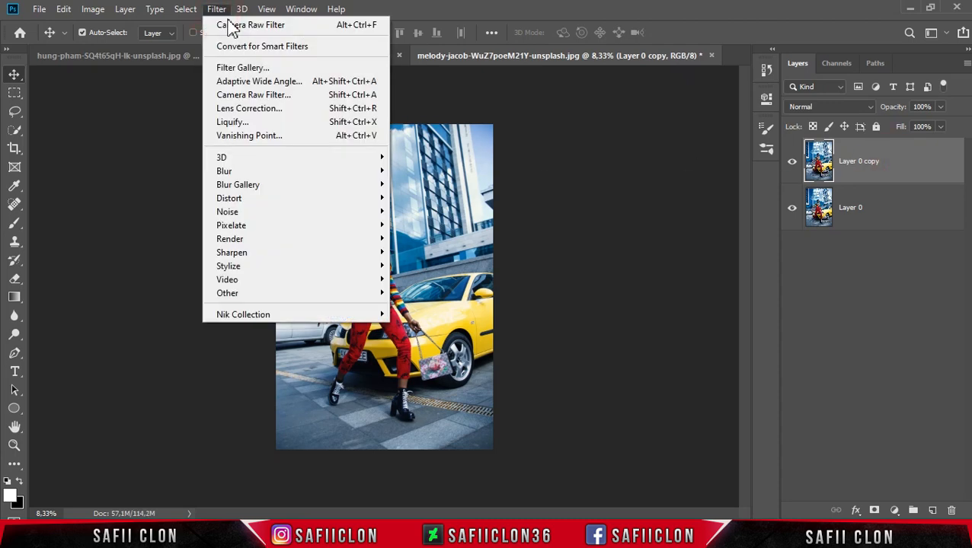
pyautogui.click(274, 97)
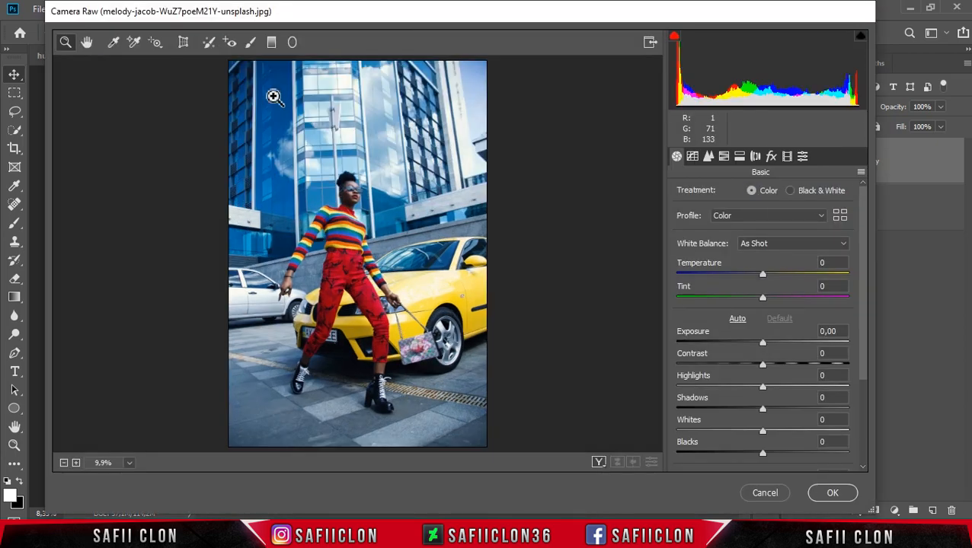
pyautogui.click(862, 171)
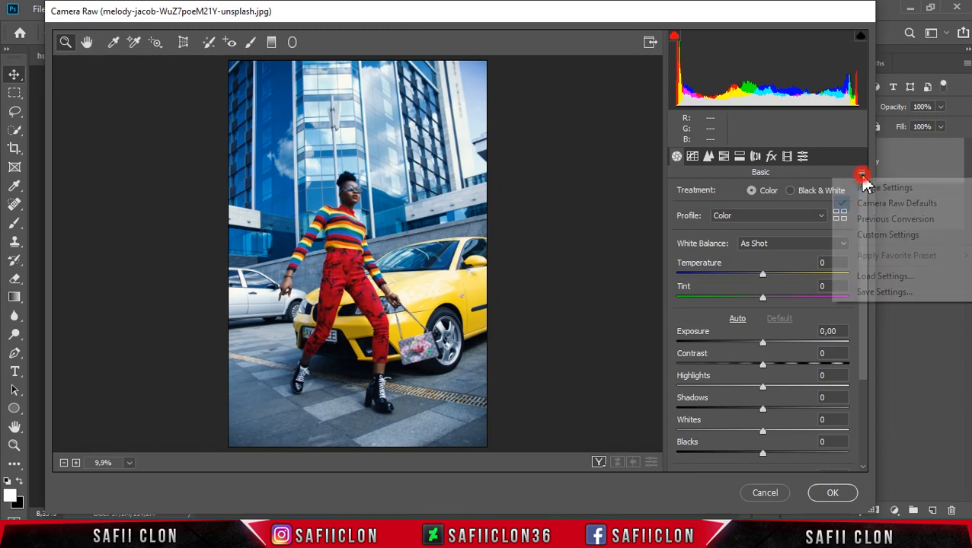
pyautogui.click(884, 276)
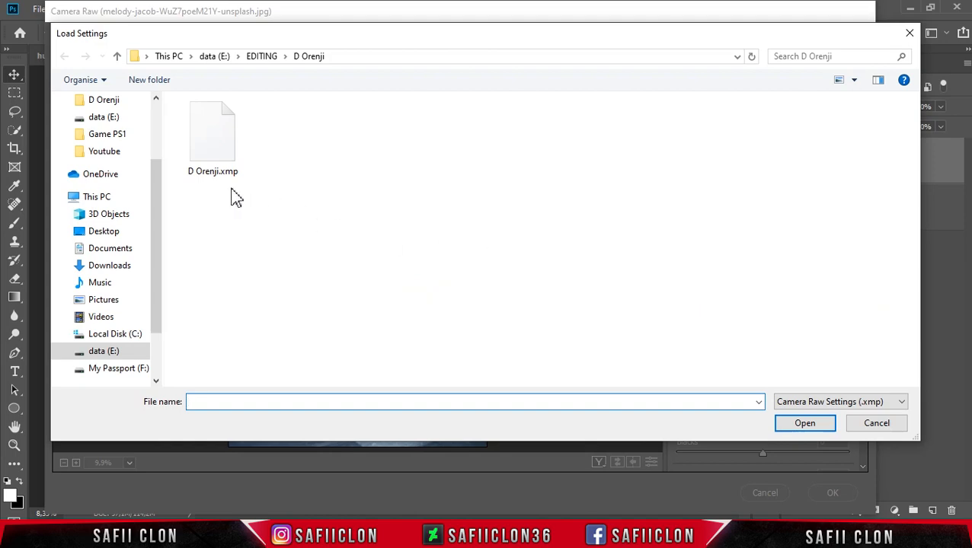
pyautogui.click(228, 148)
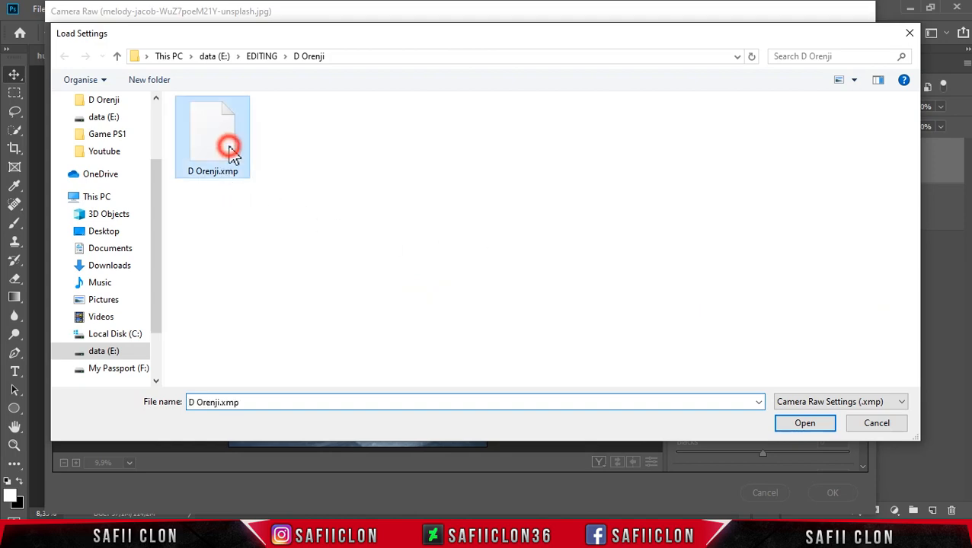
pyautogui.click(807, 425)
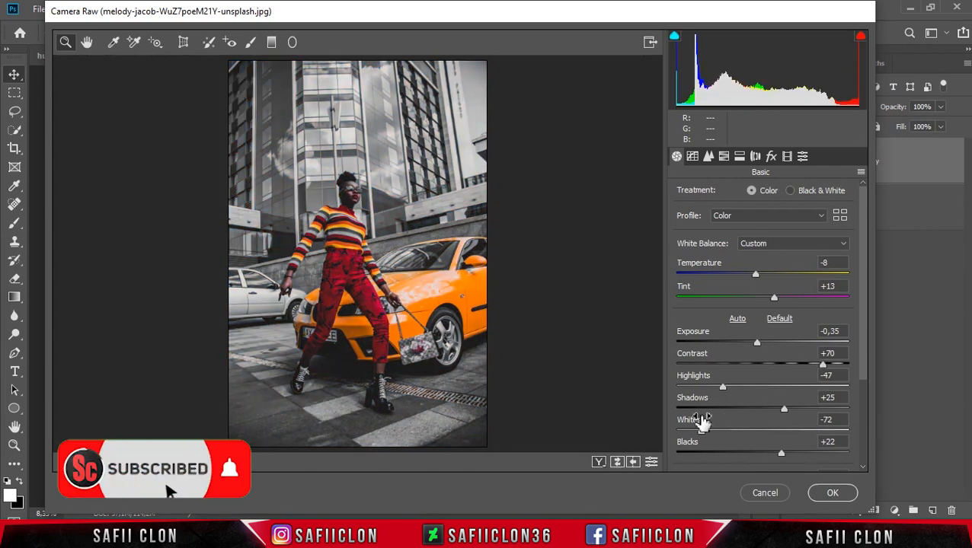
# Apply the Camera Raw filter to the car photo's duplicate layer and compare the edit with the original
pyautogui.click(598, 462)
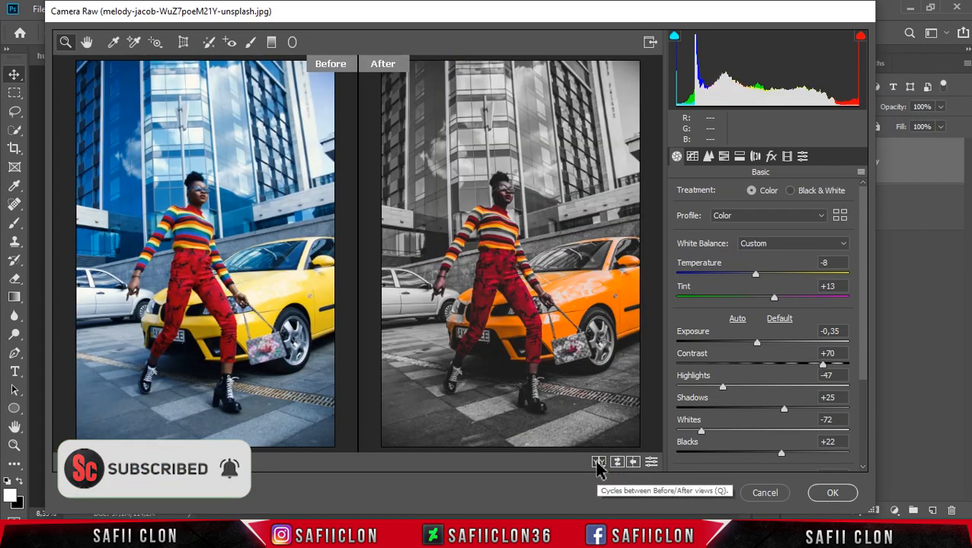
pyautogui.click(599, 462)
pyautogui.click(599, 462)
pyautogui.click(599, 462)
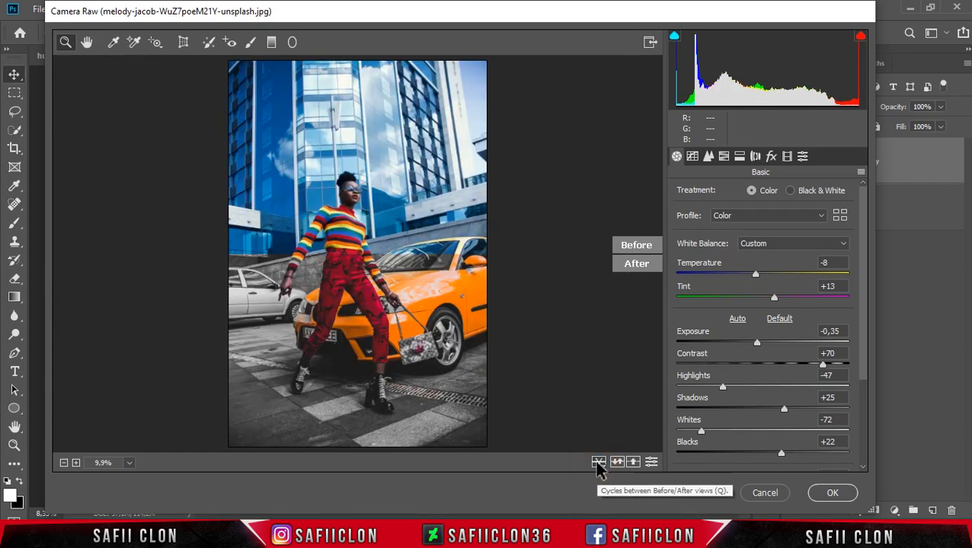
pyautogui.click(599, 462)
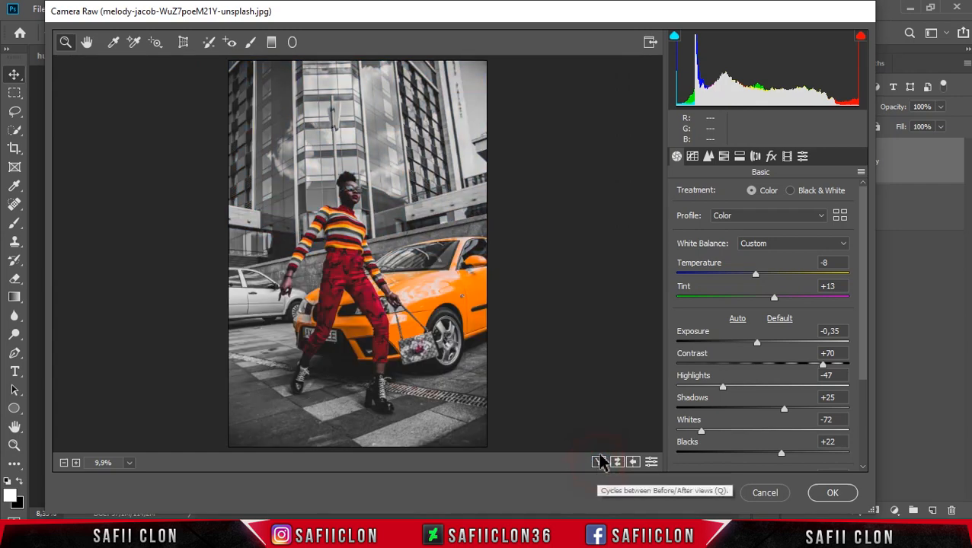
pyautogui.click(827, 497)
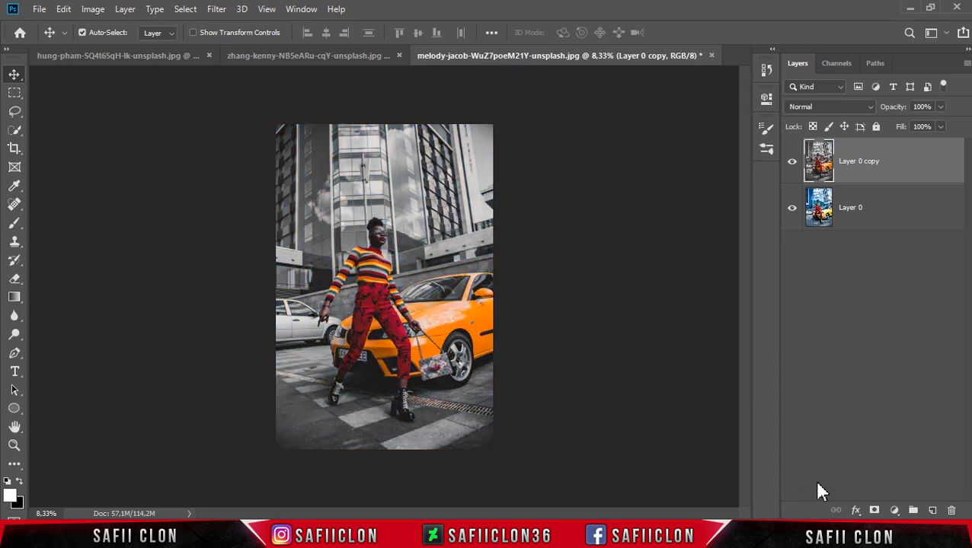
pyautogui.click(792, 166)
pyautogui.click(793, 166)
pyautogui.click(792, 166)
pyautogui.click(792, 166)
# Open the photo of the two women beside the orange wall, with "3oBOVtkFTWQ-unsplash" in its name
pyautogui.click(39, 9)
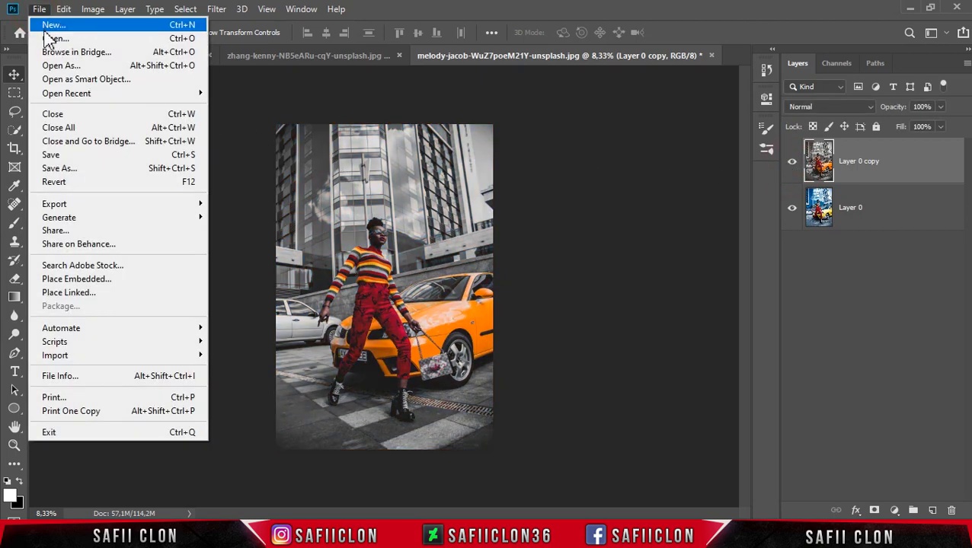
pyautogui.press('Escape')
pyautogui.hotkey('ctrl', 'o')
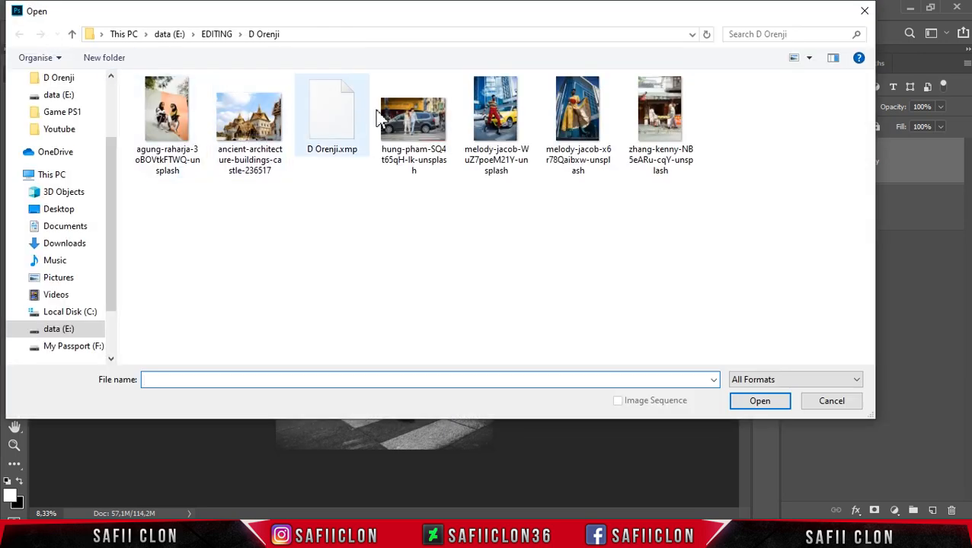
pyautogui.click(187, 114)
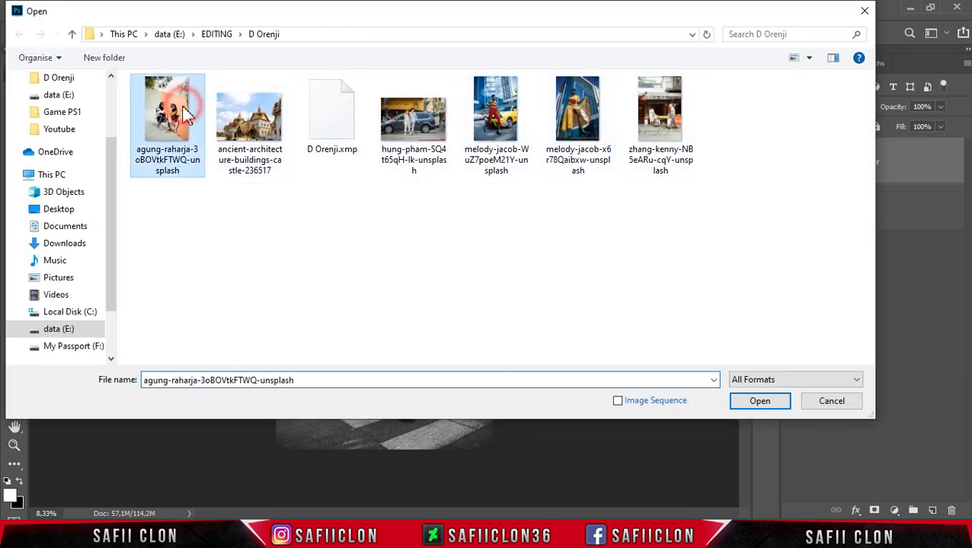
pyautogui.click(774, 409)
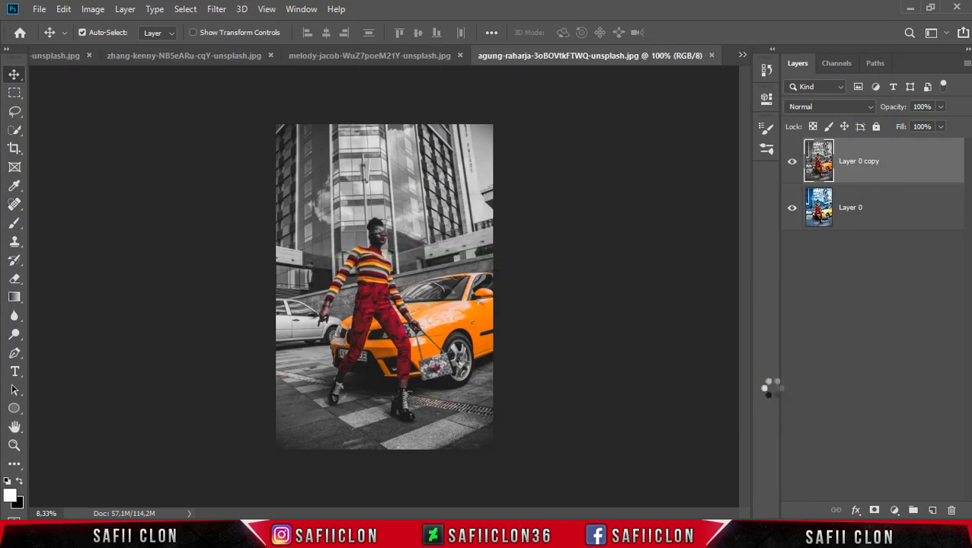
# Unlock the orange-wall photo's Background layer and duplicate it as Layer 0 copy
pyautogui.click(948, 166)
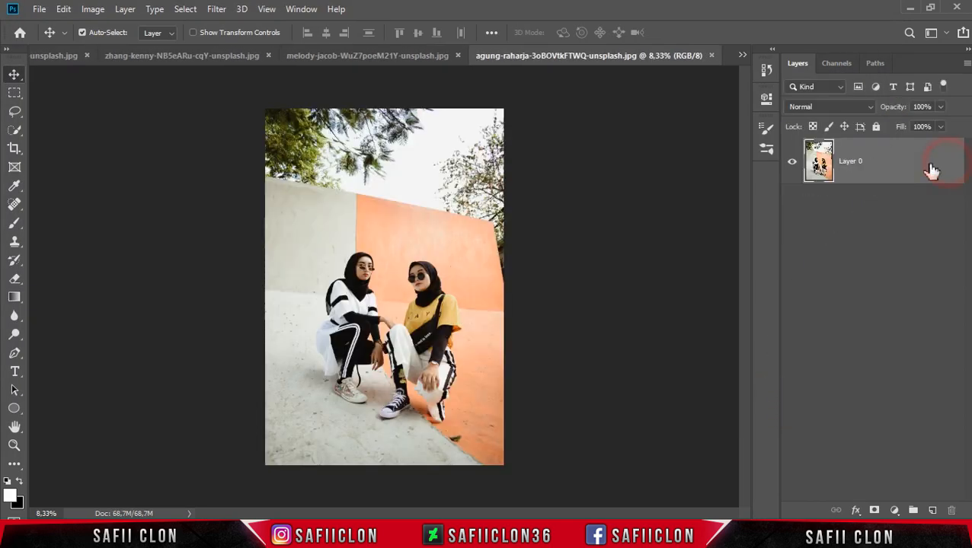
pyautogui.rightClick(888, 173)
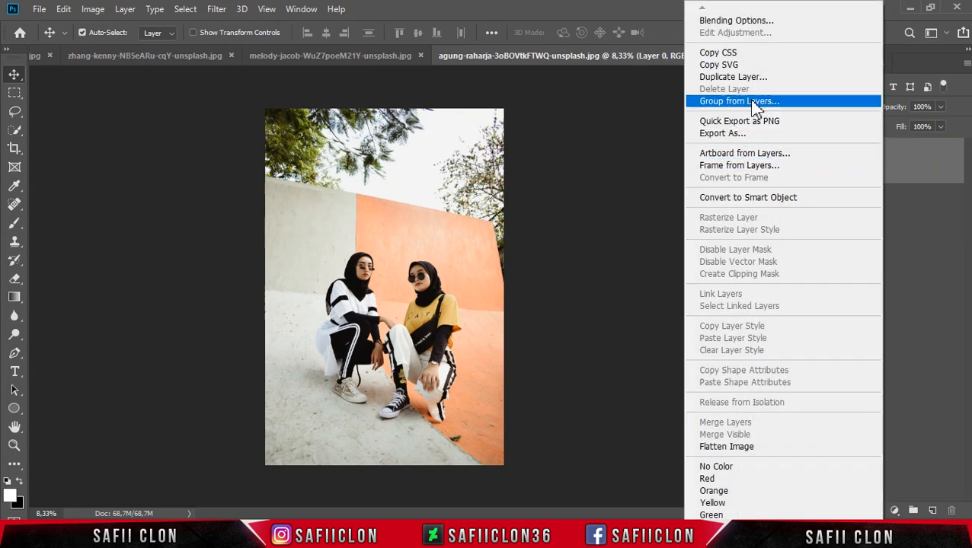
pyautogui.click(743, 77)
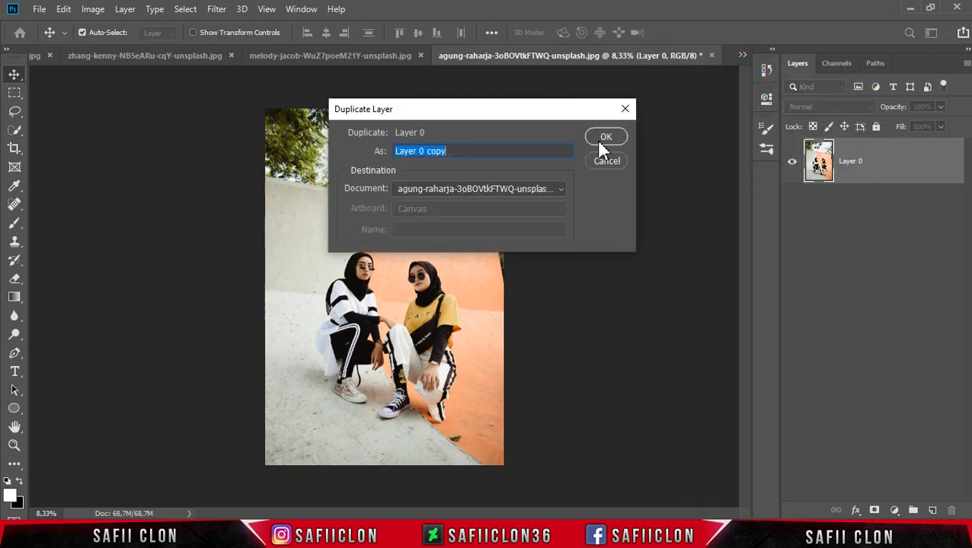
pyautogui.click(602, 141)
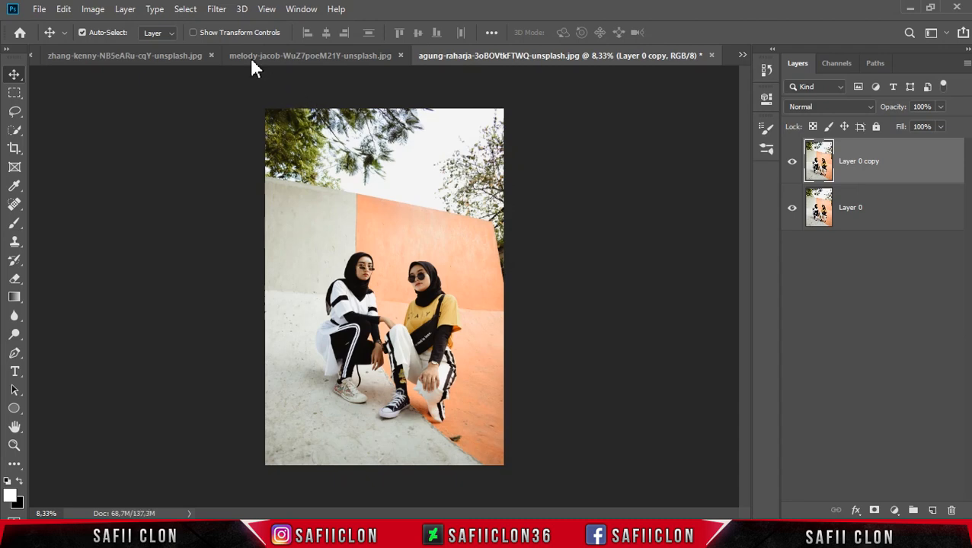
# Reapply the last Camera Raw Filter to the orange-wall photo's duplicate layer and compare the edit with the original
pyautogui.click(217, 9)
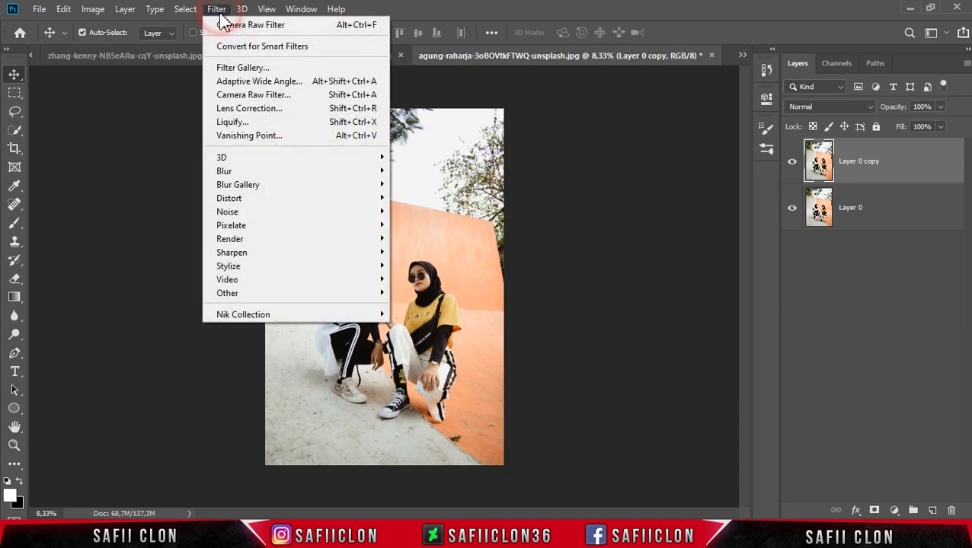
pyautogui.click(275, 25)
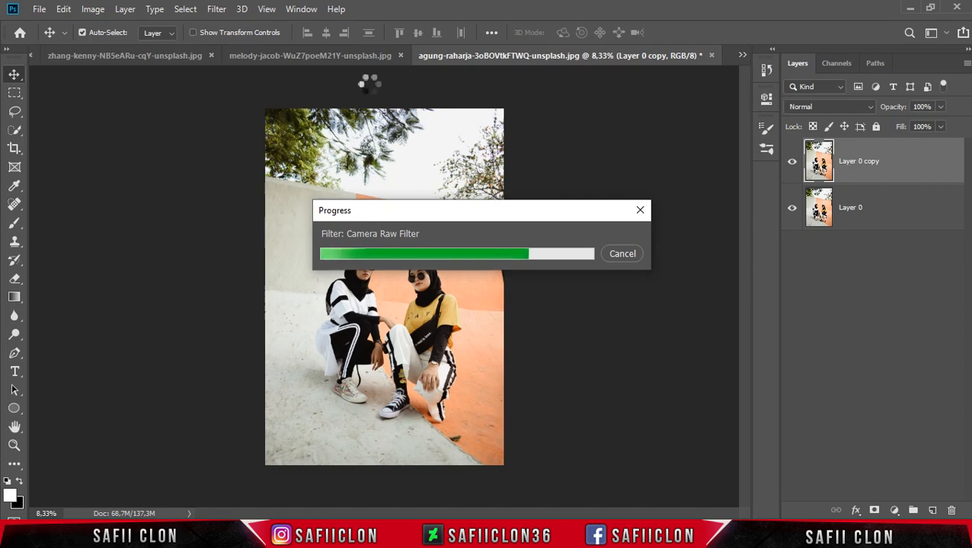
pyautogui.click(792, 164)
pyautogui.click(792, 164)
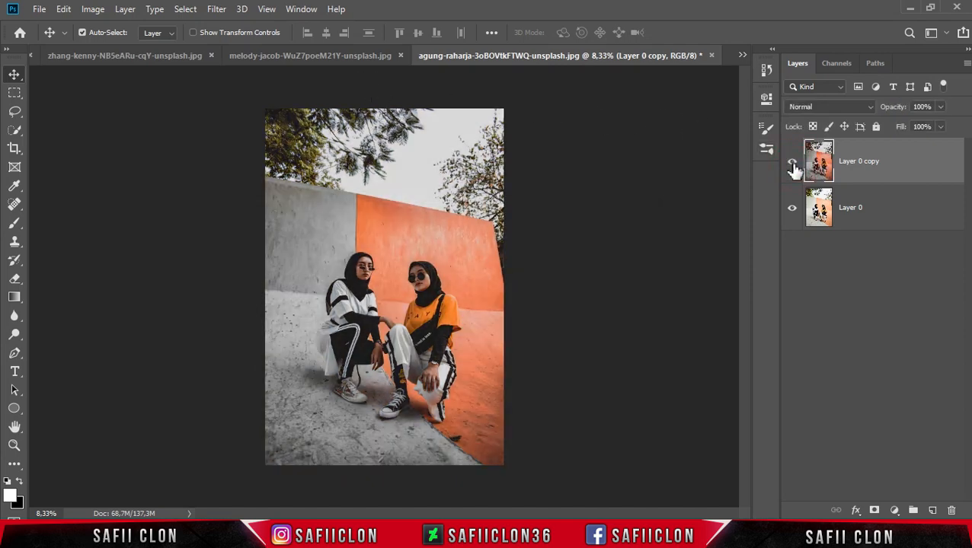
pyautogui.click(792, 165)
pyautogui.click(793, 165)
pyautogui.click(792, 164)
pyautogui.click(792, 164)
# Open the photo of the woman in the yellow dress, with "x6r78Qaibxw-unsplash" in its name, and duplicate its unlocked Background layer
pyautogui.click(39, 9)
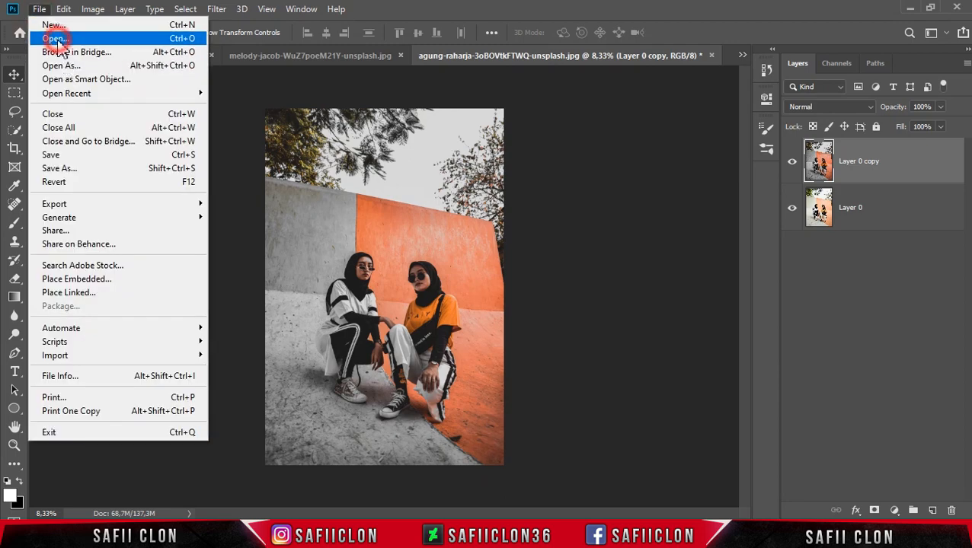
pyautogui.click(57, 39)
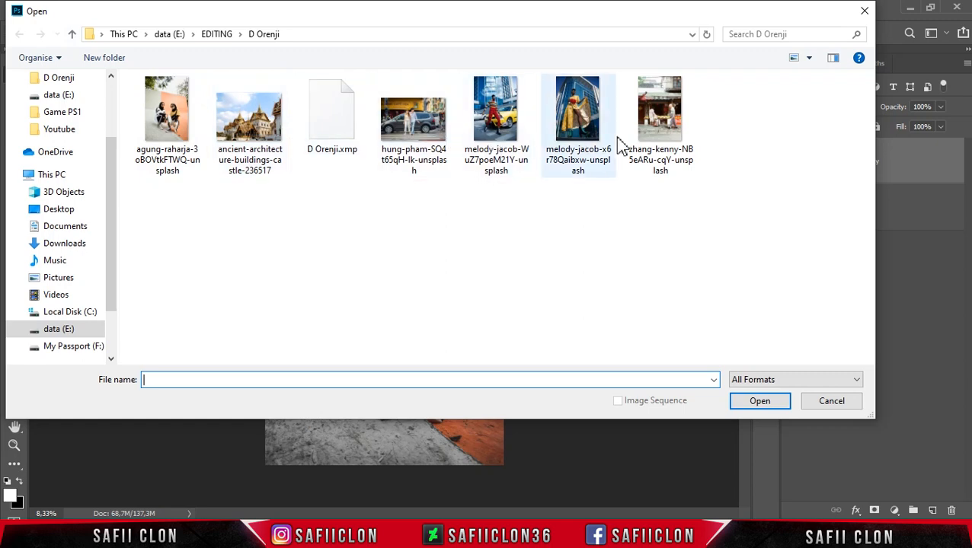
pyautogui.click(577, 121)
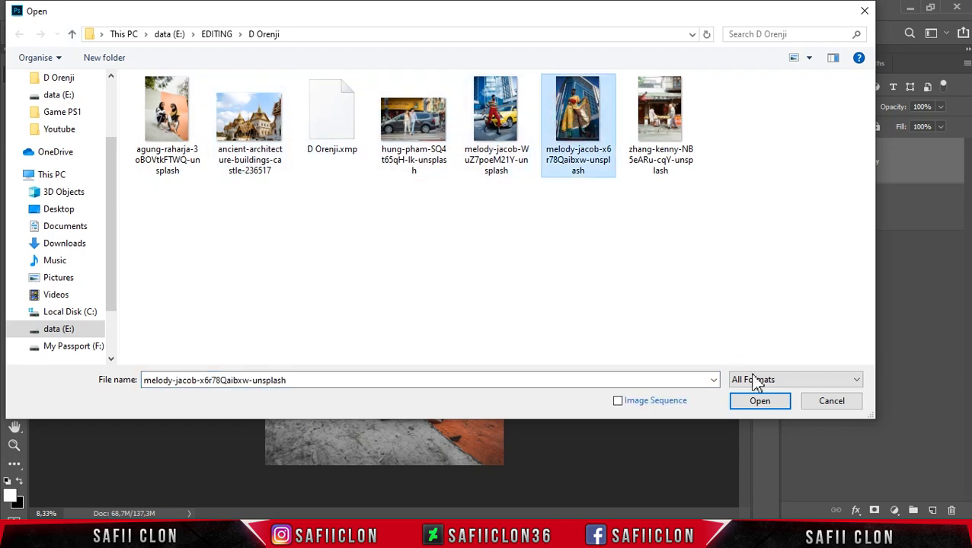
pyautogui.click(764, 397)
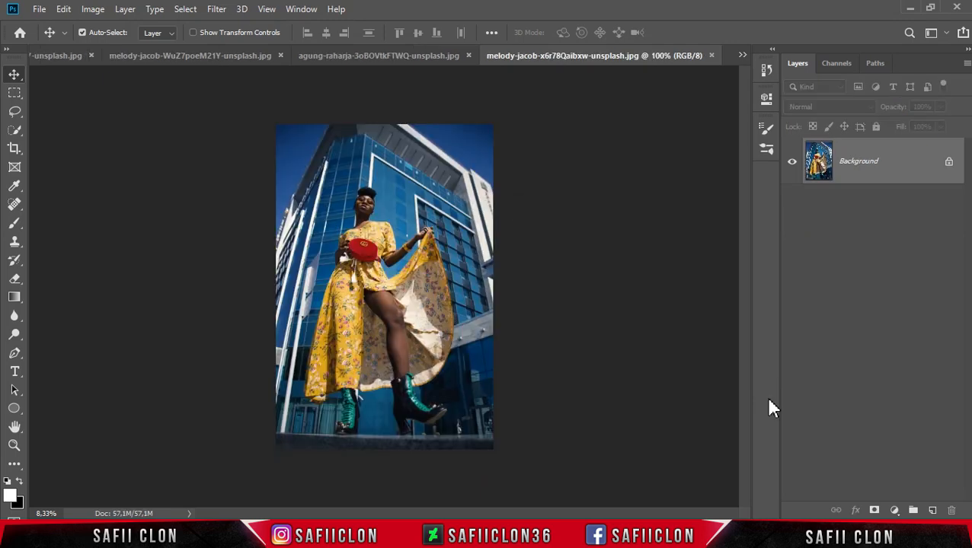
pyautogui.click(949, 165)
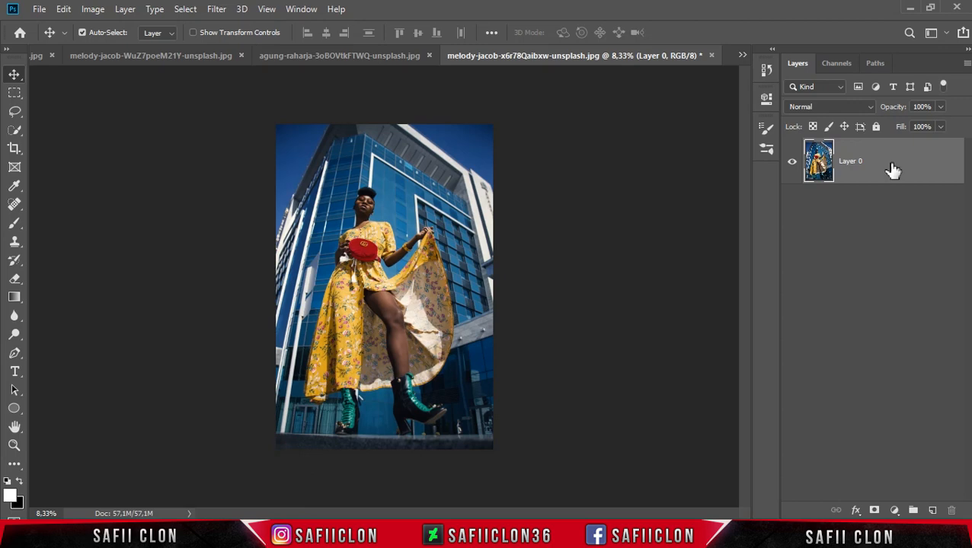
pyautogui.hotkey('ctrl', 'j')
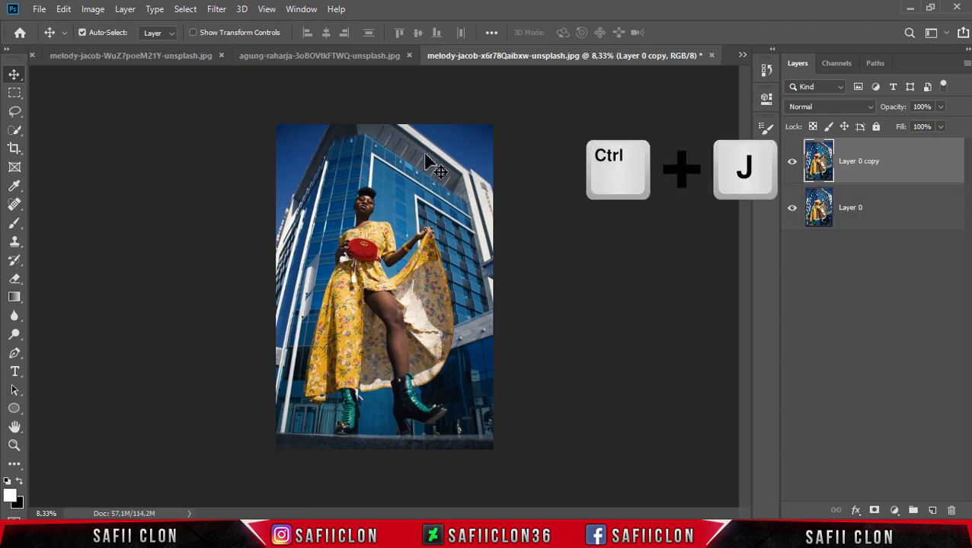
# Reapply the last Camera Raw Filter to the yellow-dress photo's duplicate layer and compare the edit with the original
pyautogui.click(217, 10)
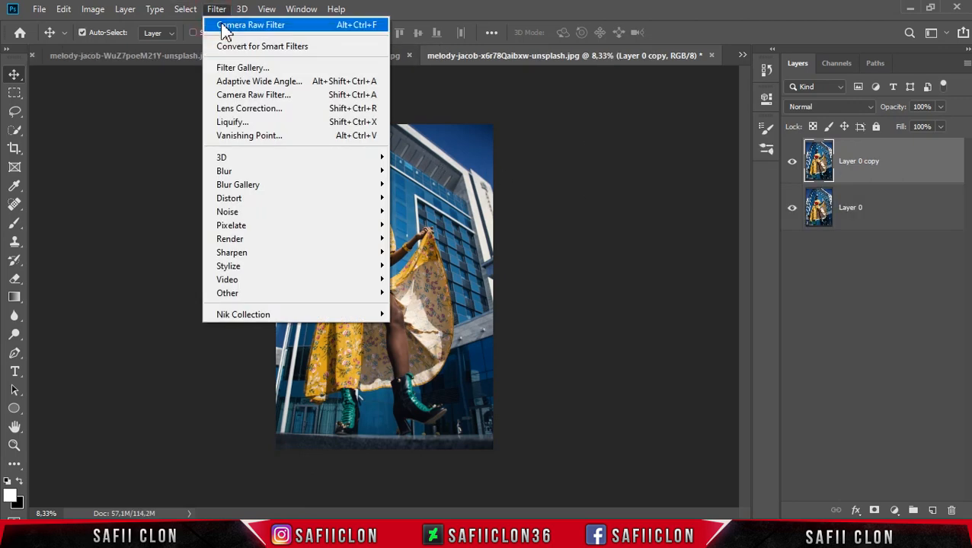
pyautogui.click(274, 29)
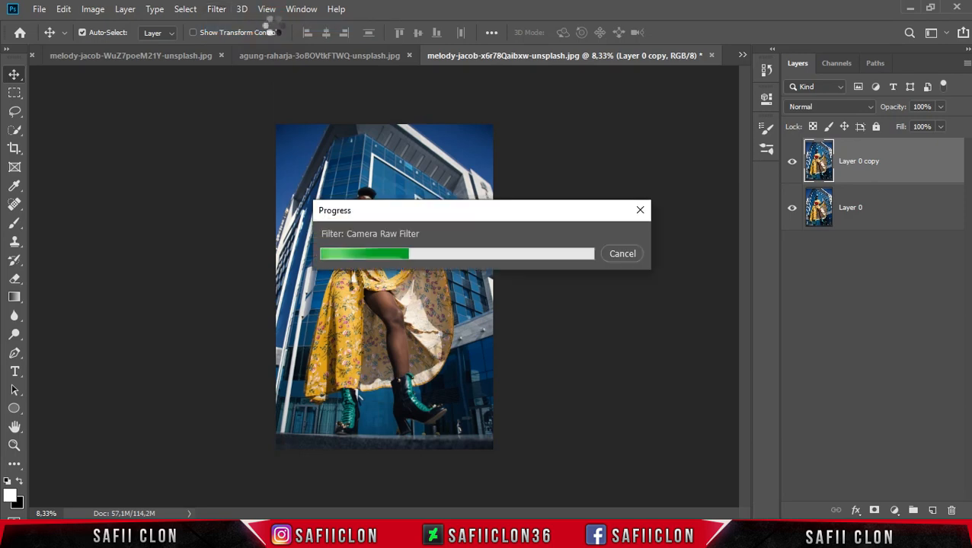
pyautogui.click(792, 166)
pyautogui.click(792, 166)
pyautogui.click(792, 166)
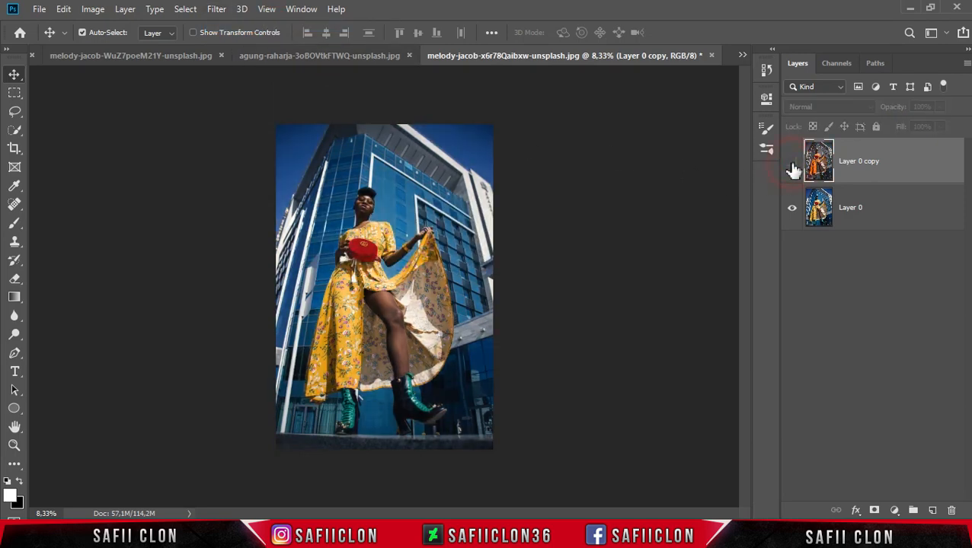
pyautogui.click(792, 163)
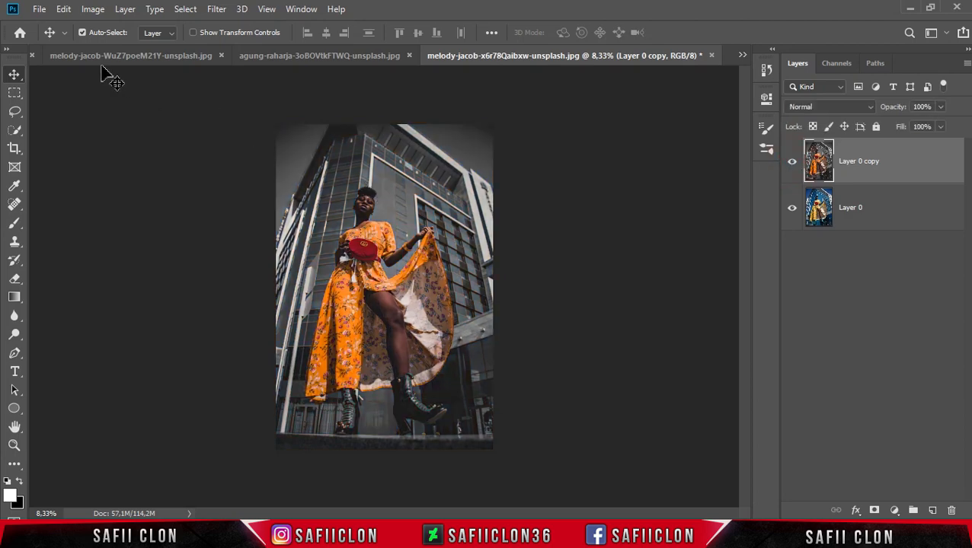
# Open the temple photo ancient-architecture-buildings-castle-236517
pyautogui.click(38, 9)
pyautogui.click(64, 39)
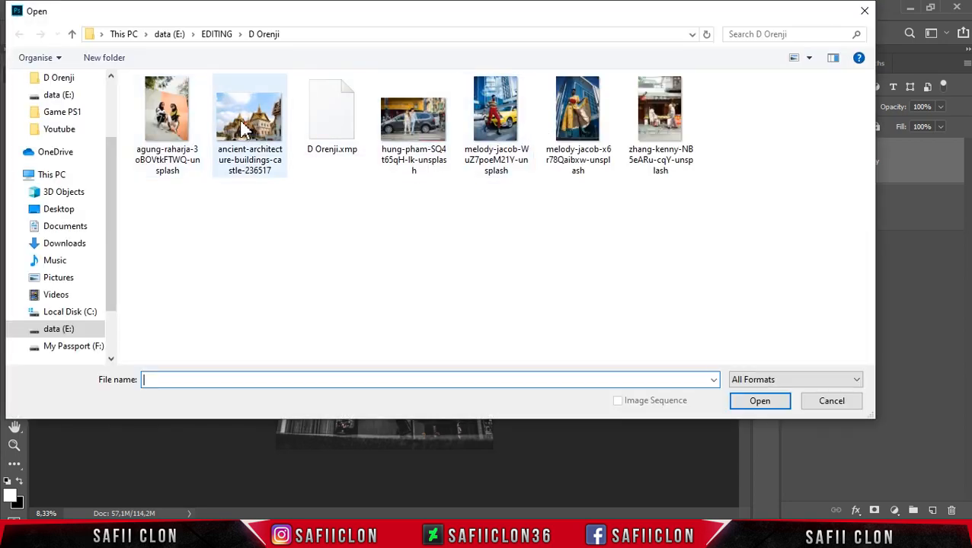
pyautogui.click(242, 129)
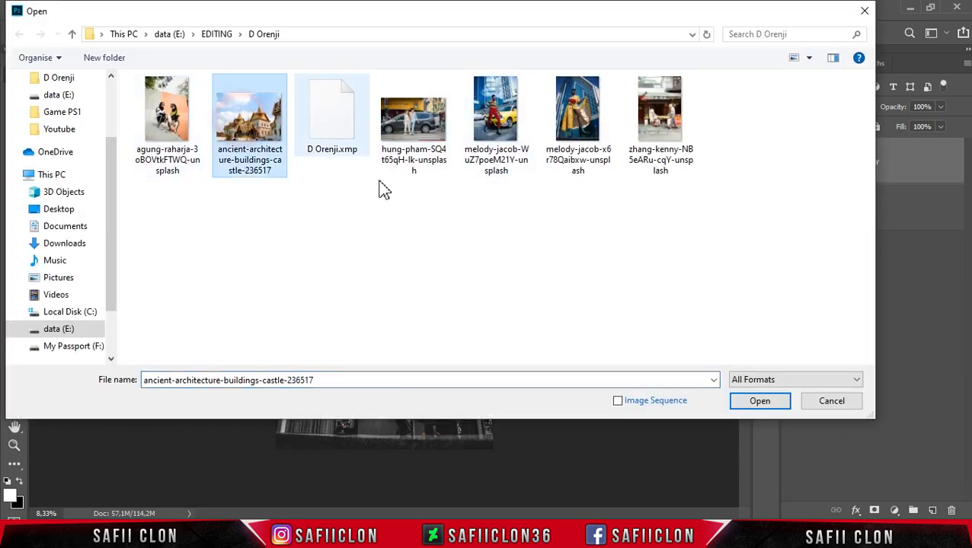
pyautogui.click(759, 409)
pyautogui.click(759, 403)
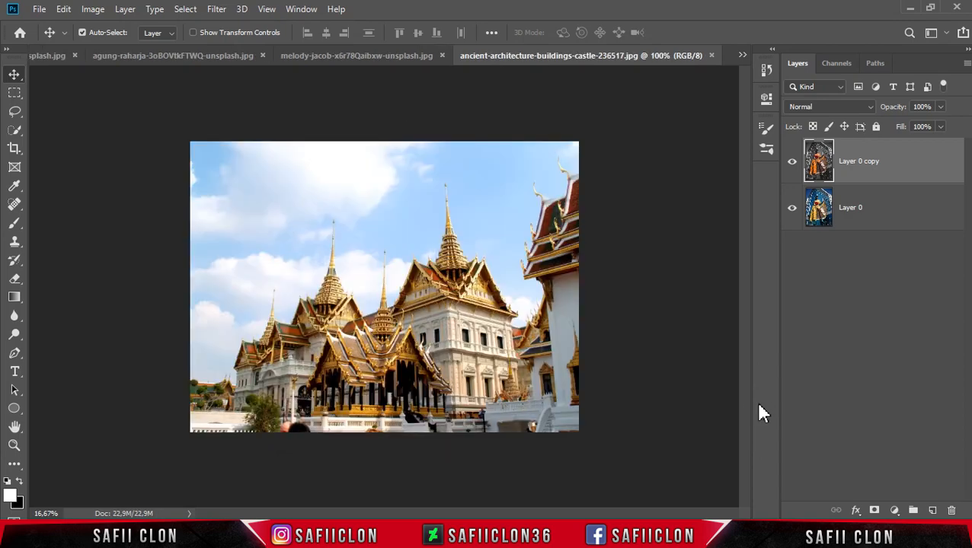
# Duplicate the temple photo's unlocked Background layer as Layer 0 copy and convert the copy to a Smart Object
pyautogui.click(948, 160)
pyautogui.rightClick(907, 161)
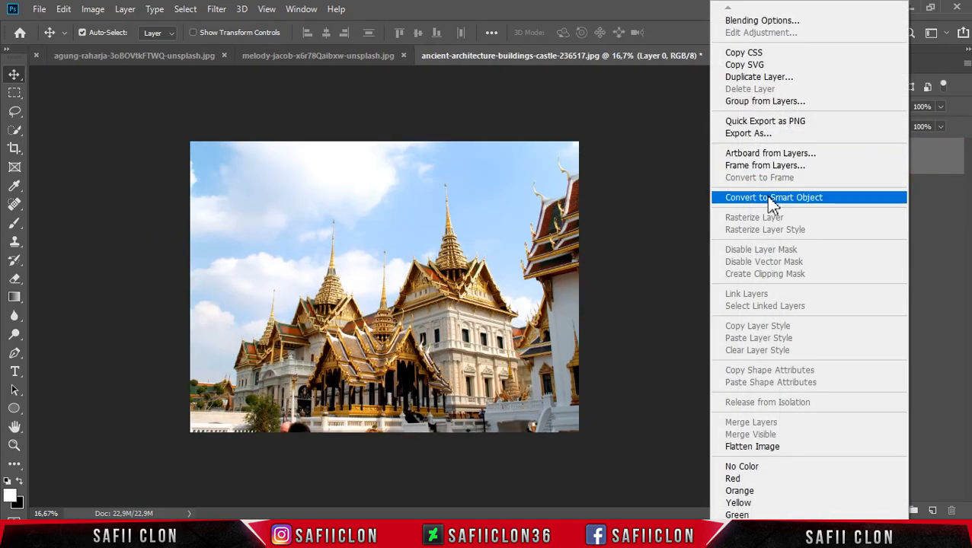
pyautogui.click(743, 77)
pyautogui.click(615, 137)
pyautogui.rightClick(908, 163)
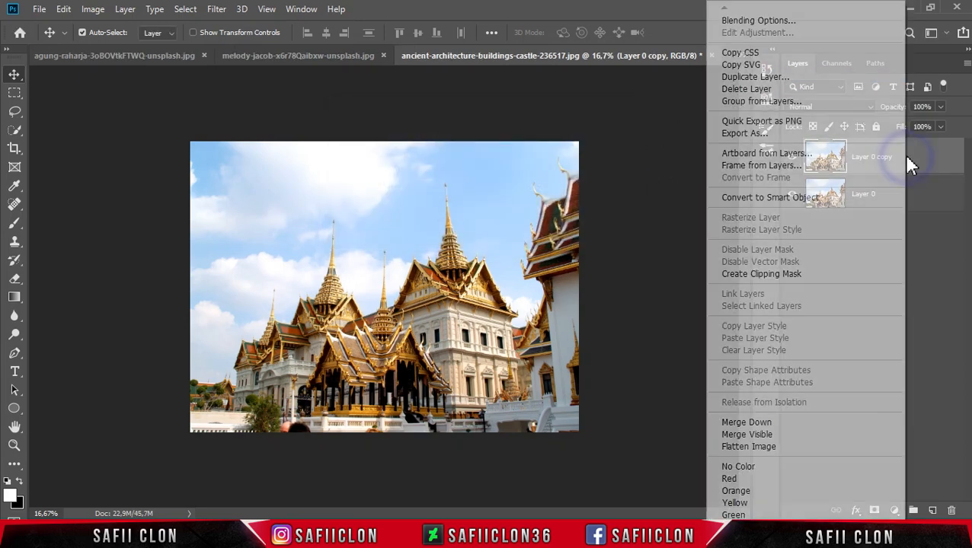
pyautogui.click(776, 198)
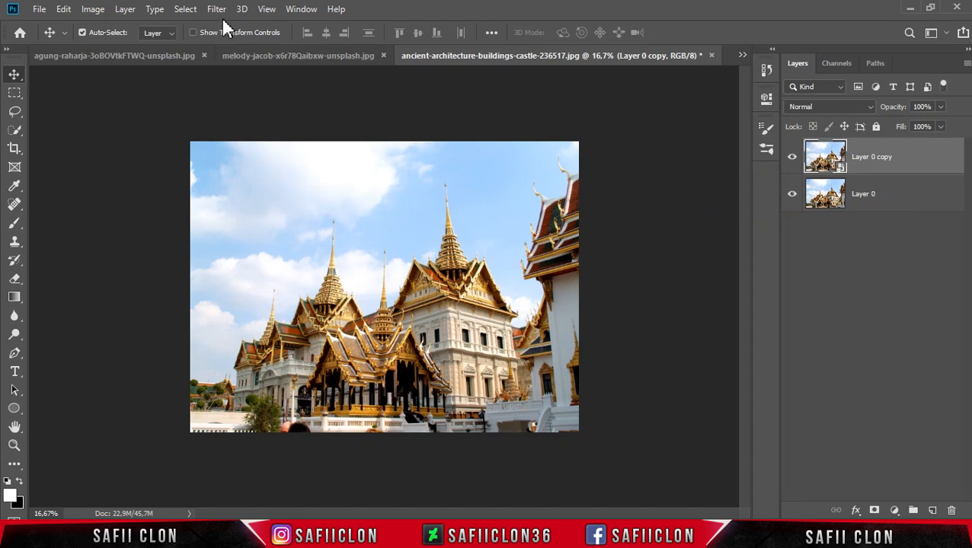
# Load the D Orenji.xmp settings in the Camera Raw Filter for the temple photo's Smart Object copy
pyautogui.click(220, 12)
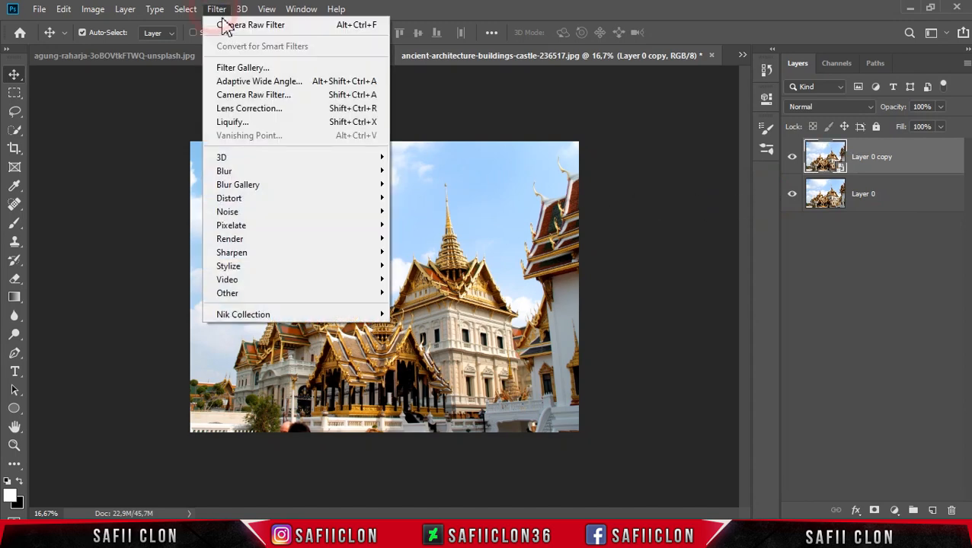
pyautogui.click(278, 97)
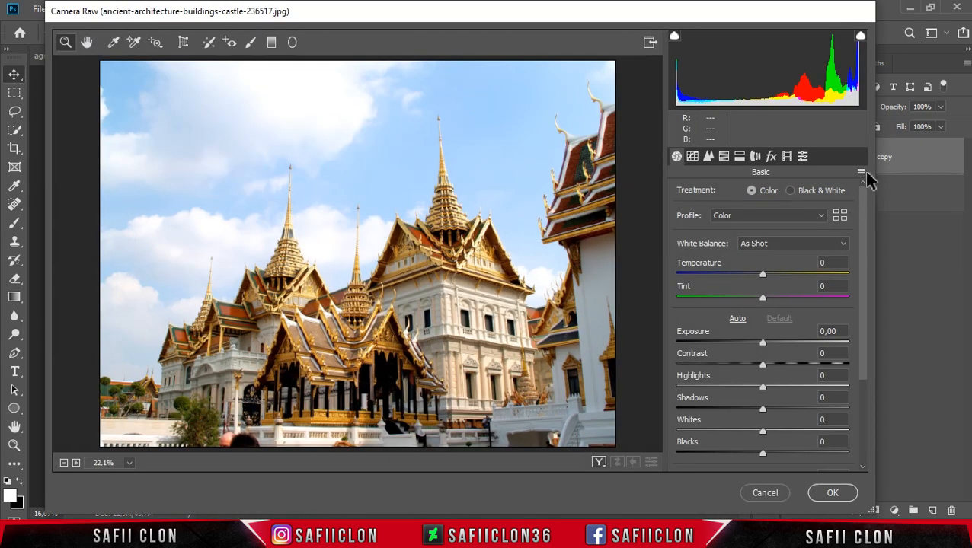
pyautogui.click(862, 173)
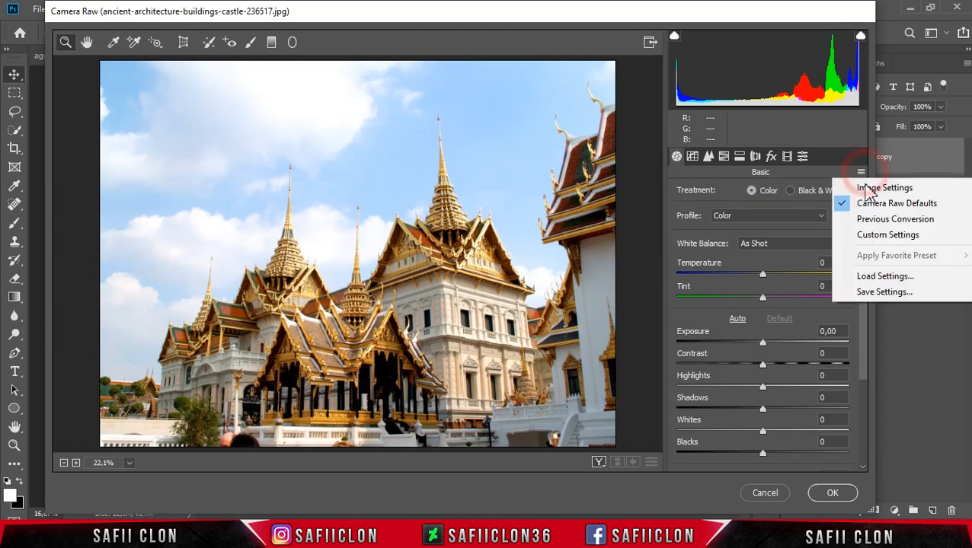
pyautogui.click(875, 277)
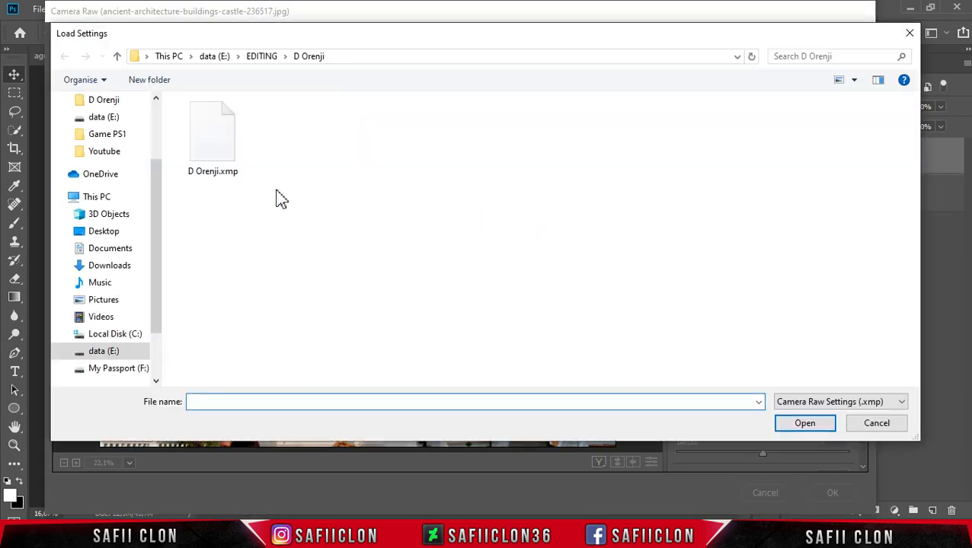
pyautogui.click(212, 131)
pyautogui.click(803, 425)
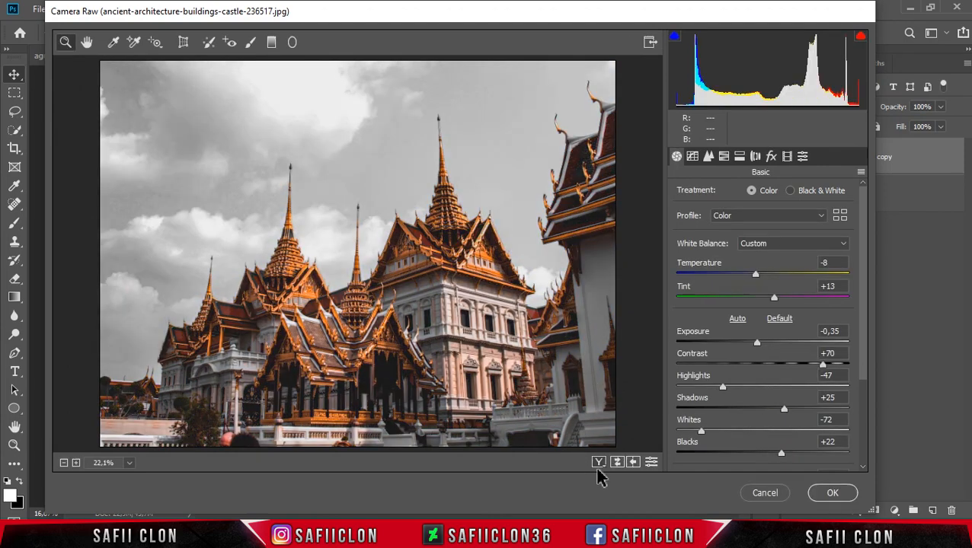
# Cycle through the Before/After views of the temple photo in Camera Raw and apply the filter to the Smart Object copy
pyautogui.click(599, 462)
pyautogui.click(599, 463)
pyautogui.click(599, 462)
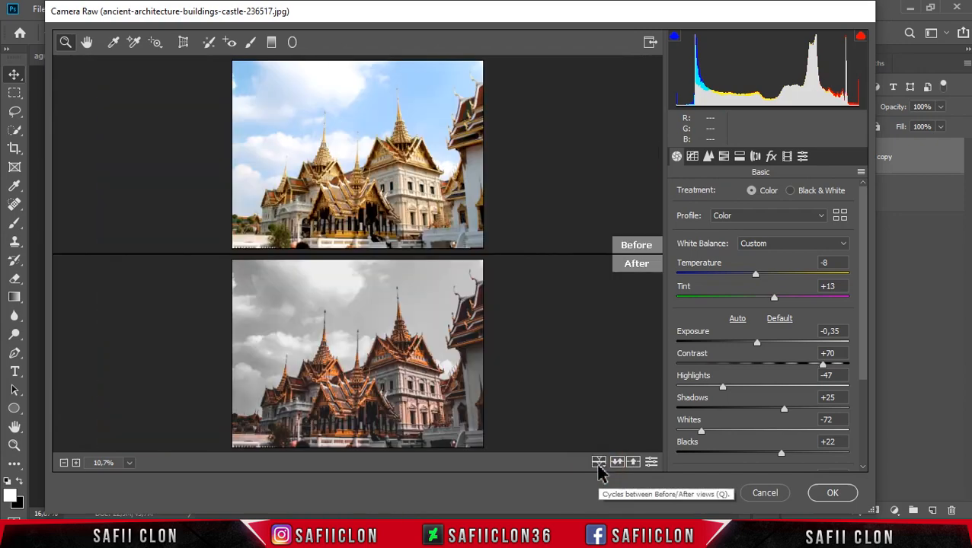
pyautogui.click(598, 462)
pyautogui.click(599, 462)
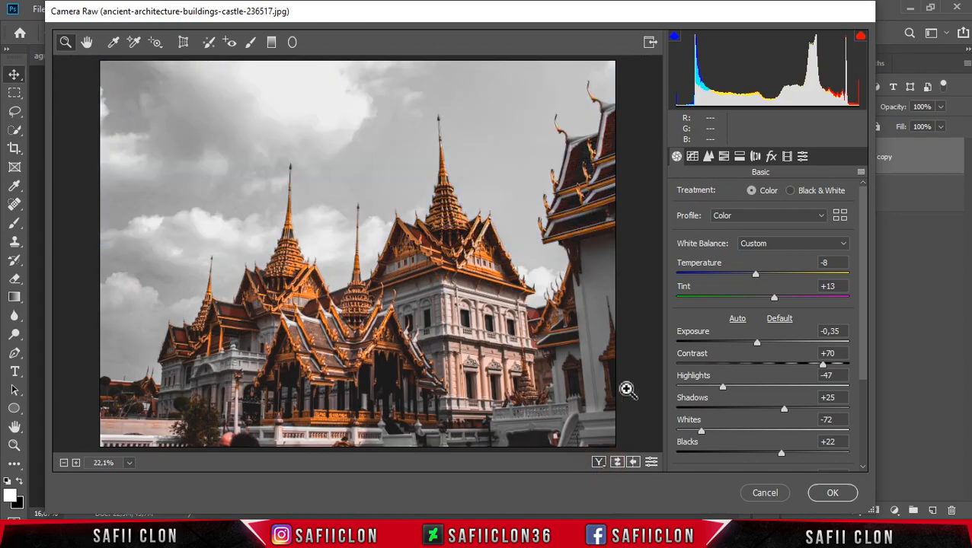
pyautogui.click(829, 495)
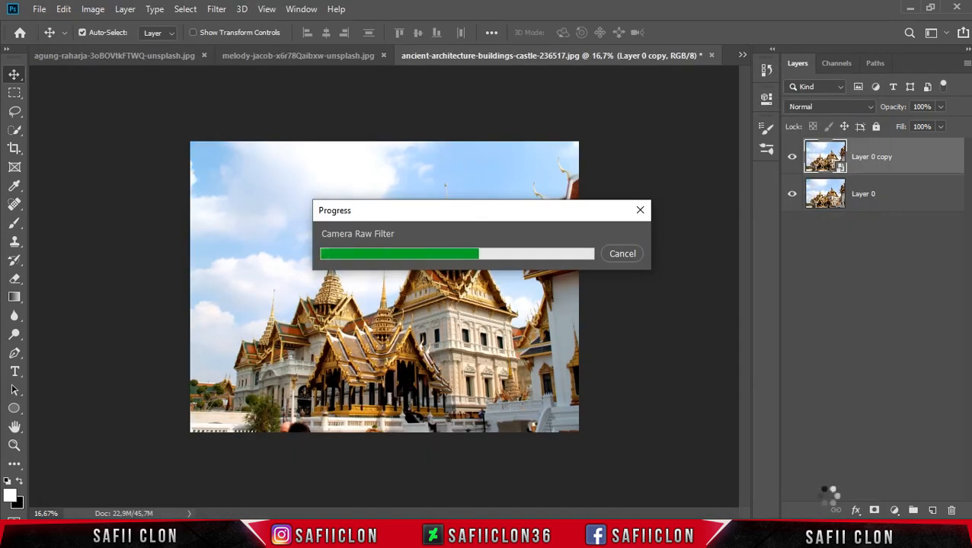
# Compare the filtered temple photo with its original by toggling the visibility of Layer 0 copy at several zoom levels
pyautogui.click(792, 158)
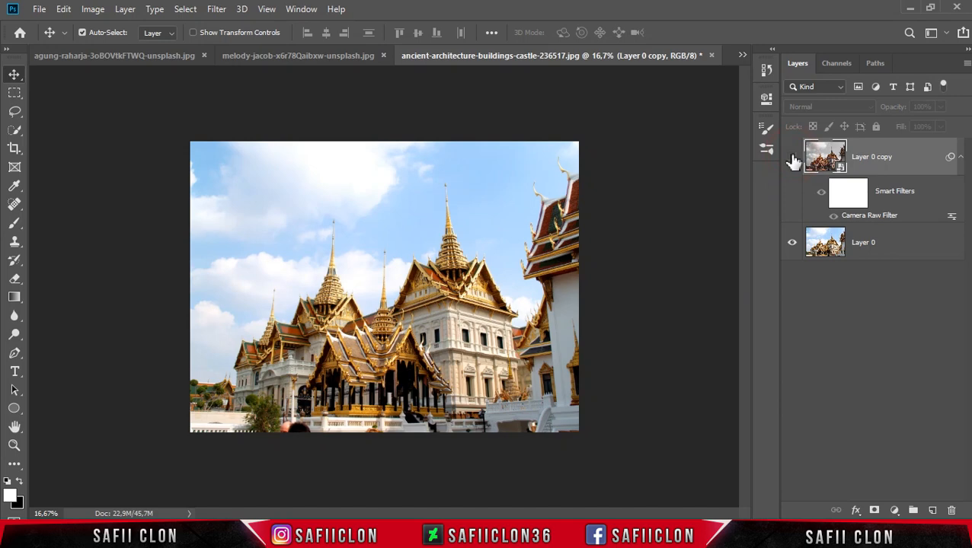
pyautogui.click(792, 159)
pyautogui.hotkey('ctrl', '+')
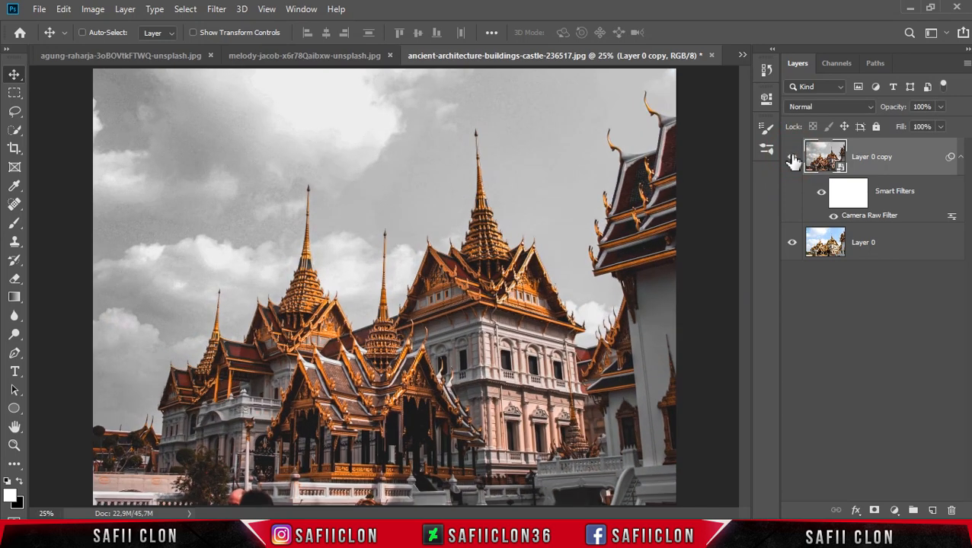
pyautogui.hotkey('ctrl', '+')
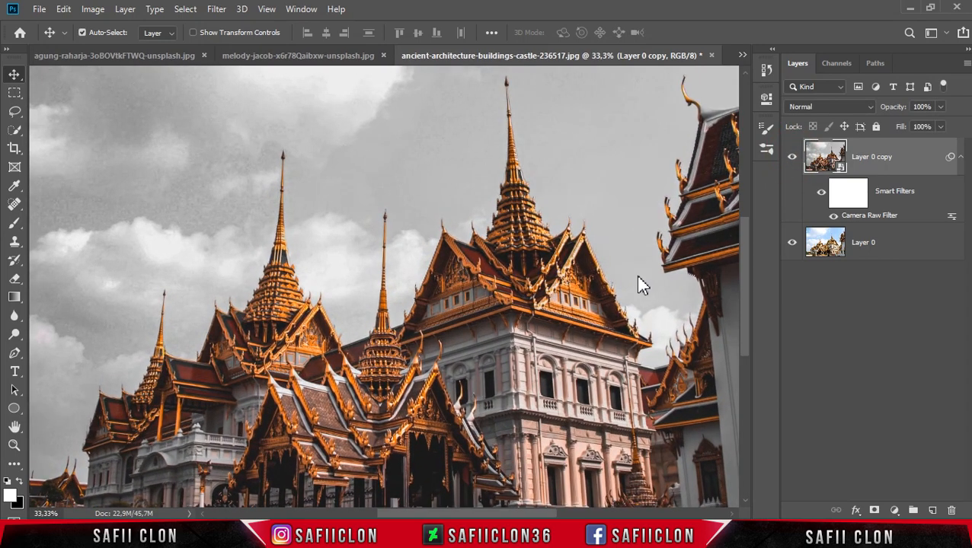
pyautogui.scroll(-2, 747, 304)
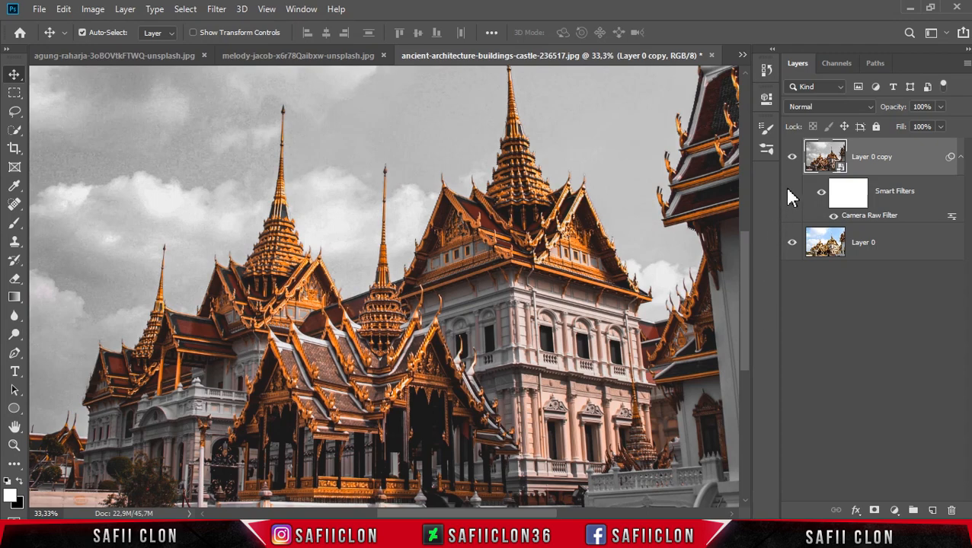
pyautogui.click(792, 157)
pyautogui.click(793, 158)
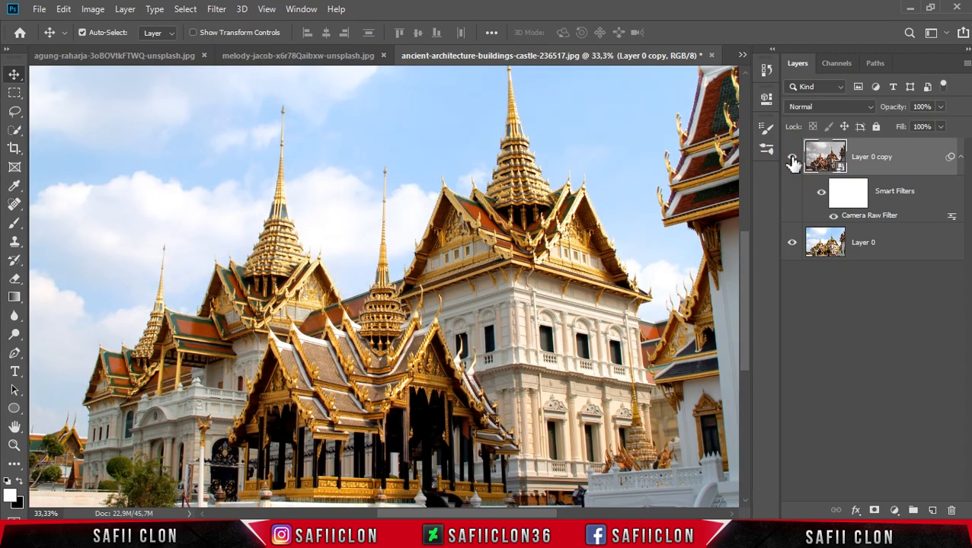
pyautogui.click(792, 158)
pyautogui.click(792, 158)
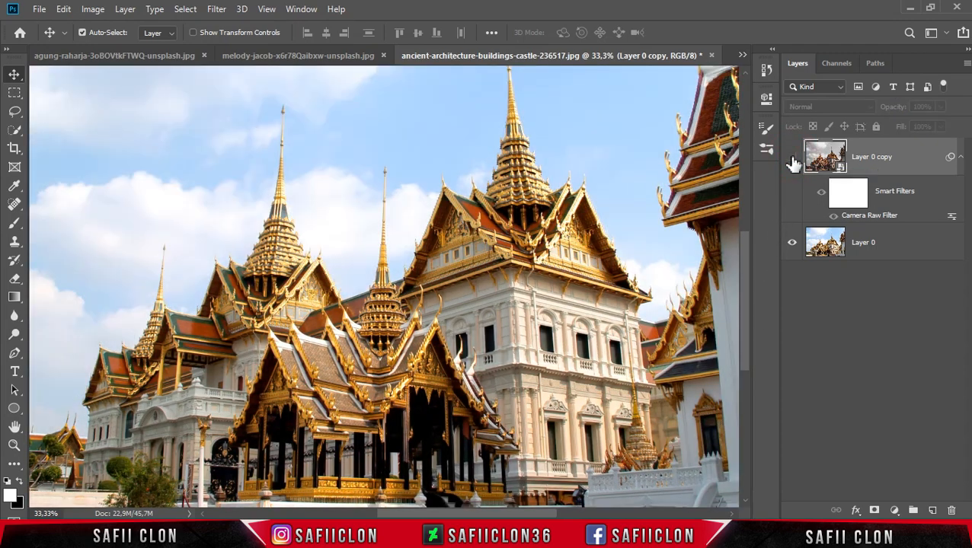
pyautogui.click(792, 157)
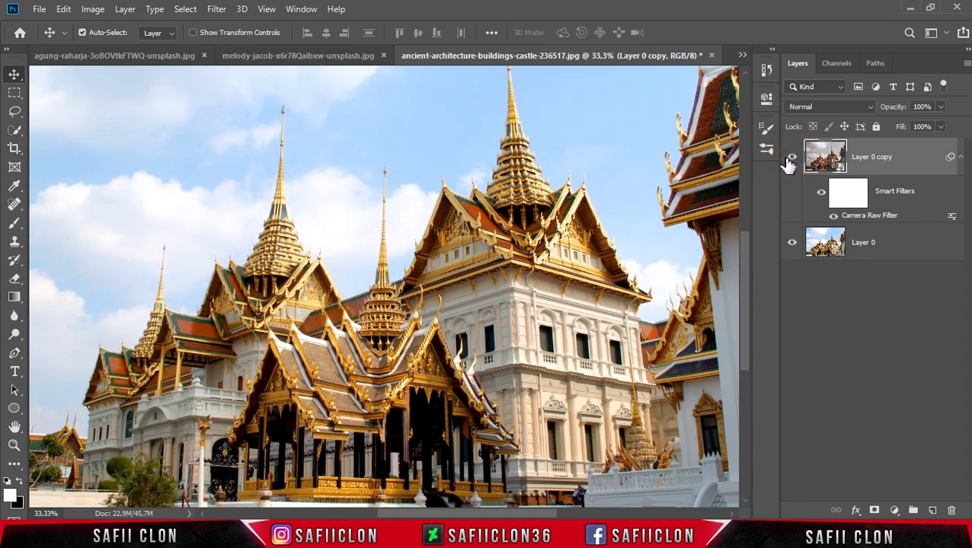
pyautogui.click(792, 158)
pyautogui.hotkey('ctrl', '-')
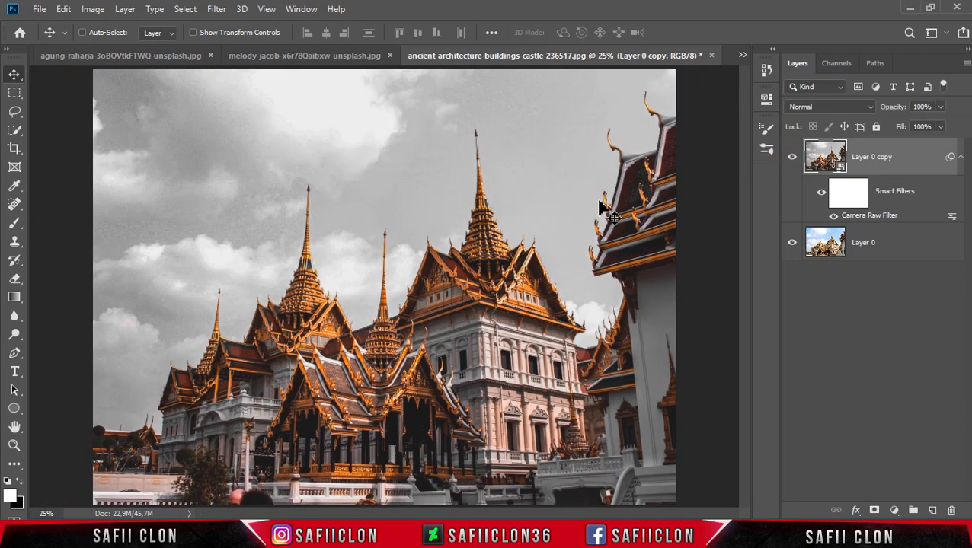
# Switch to the photo of the woman in the orange dress and compare Layer 0 copy with the original by toggling its visibility
pyautogui.click(304, 55)
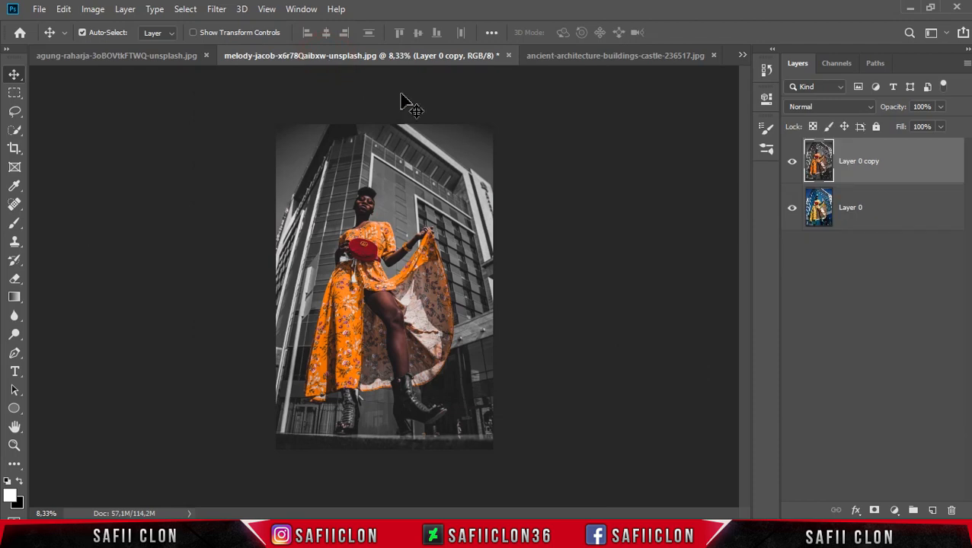
pyautogui.click(792, 169)
pyautogui.click(792, 169)
pyautogui.hotkey('ctrl', '+')
pyautogui.hotkey('ctrl', '+')
pyautogui.hotkey('ctrl', '-')
pyautogui.hotkey('ctrl', '-')
pyautogui.hotkey('ctrl', '+')
# Switch to the photo of two women by the orange wall and toggle Layer 0 copy to compare the edit with the original
pyautogui.click(143, 58)
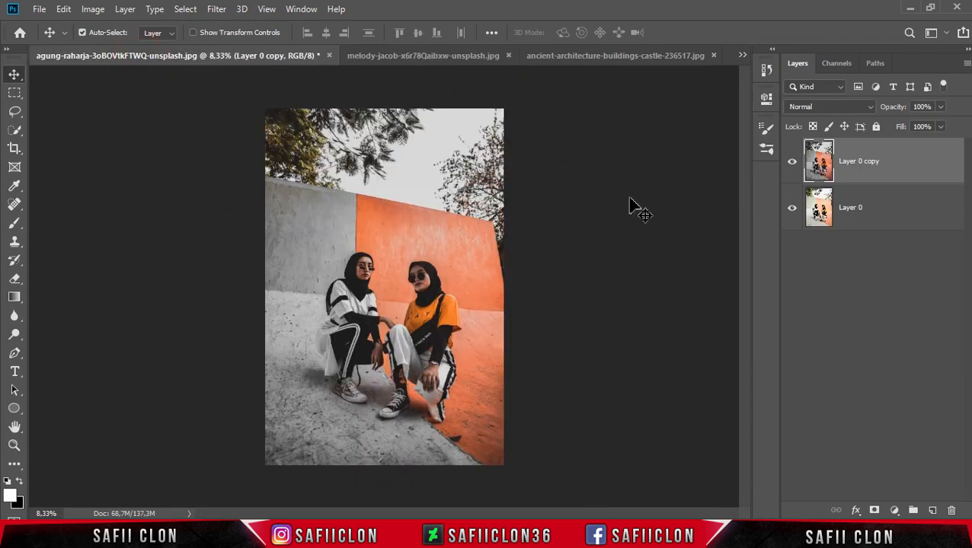
pyautogui.click(792, 170)
pyautogui.click(792, 169)
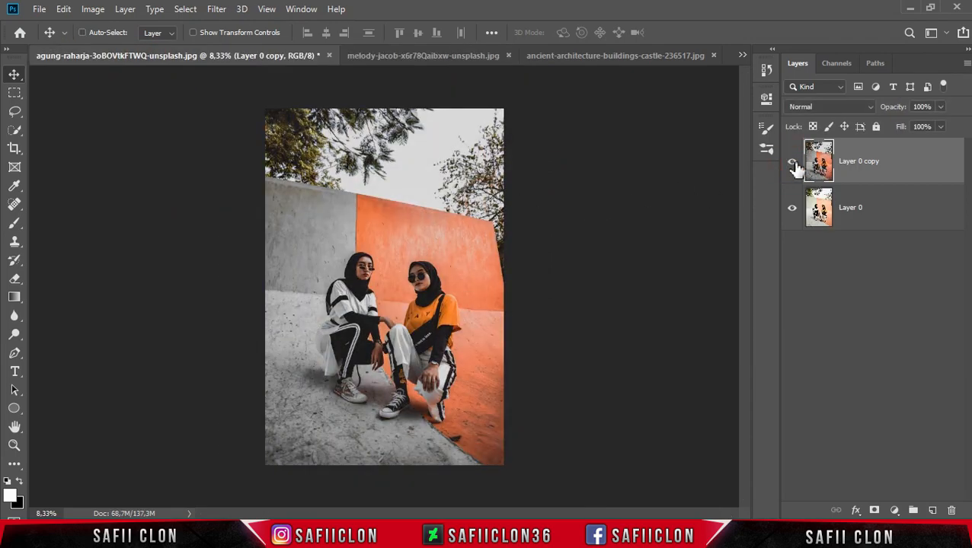
pyautogui.hotkey('ctrl', '+')
pyautogui.hotkey('ctrl', '+')
pyautogui.click(793, 164)
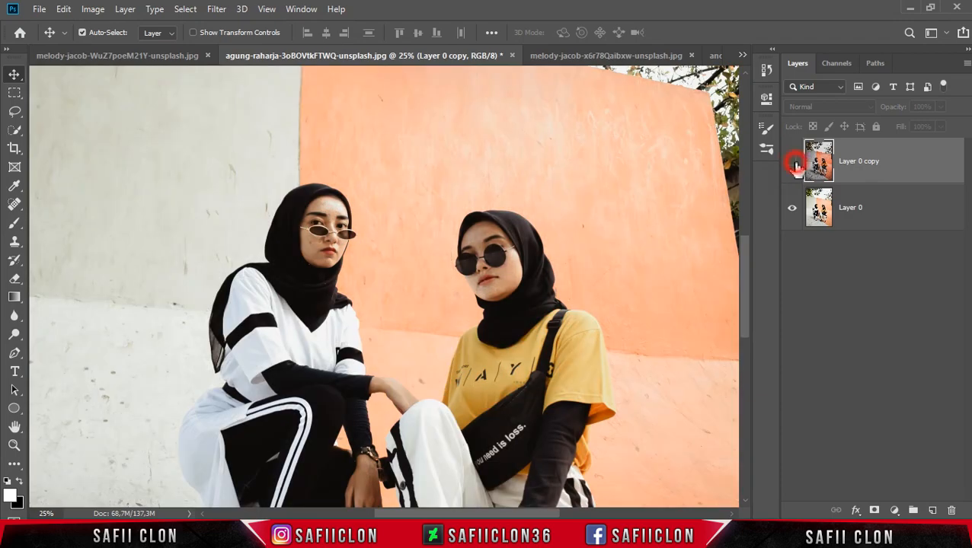
pyautogui.click(793, 164)
pyautogui.hotkey('ctrl', '-')
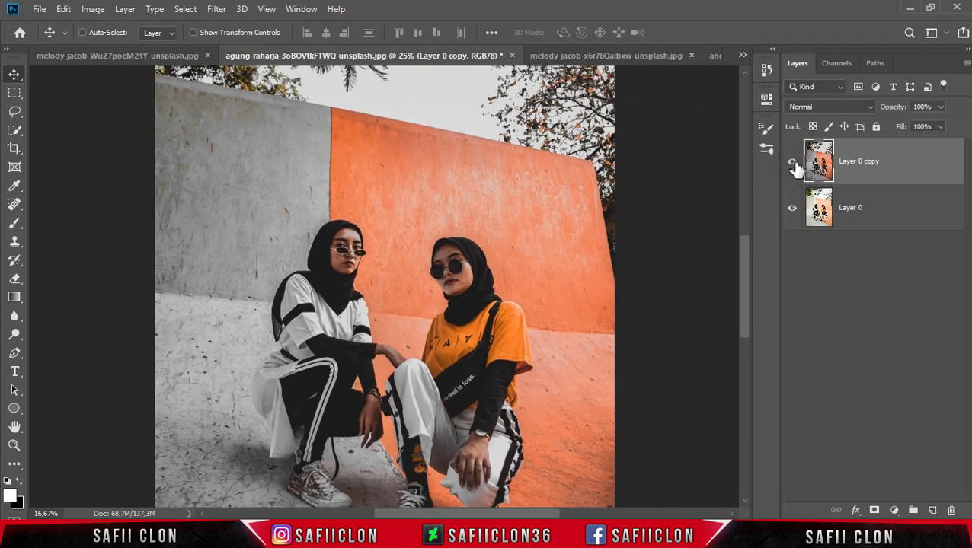
pyautogui.hotkey('ctrl', '-')
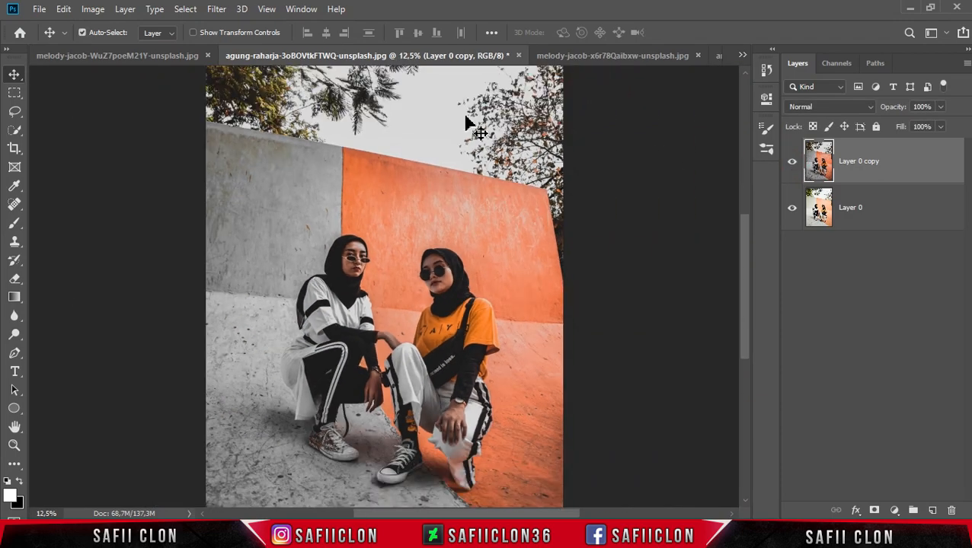
# Show the photo of the woman beside the orange car and compare its edit with the original by hiding and showing Layer 0 copy
pyautogui.click(163, 58)
pyautogui.click(793, 165)
pyautogui.click(793, 165)
pyautogui.hotkey('ctrl', '+')
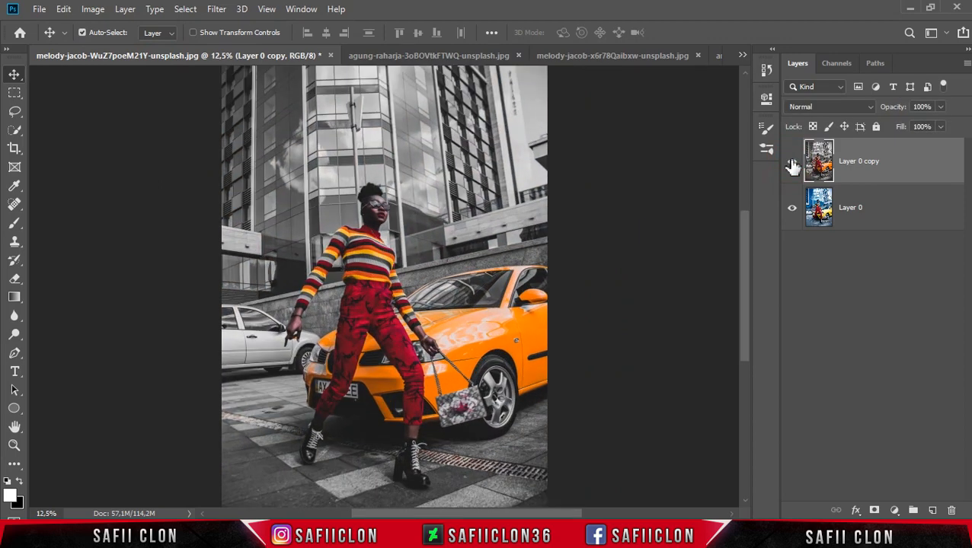
pyautogui.click(793, 164)
pyautogui.click(793, 164)
# Switch to the street fruit stall photo and compare its edited Layer 0 copy with the original by toggling the layer's visibility
pyautogui.click(742, 55)
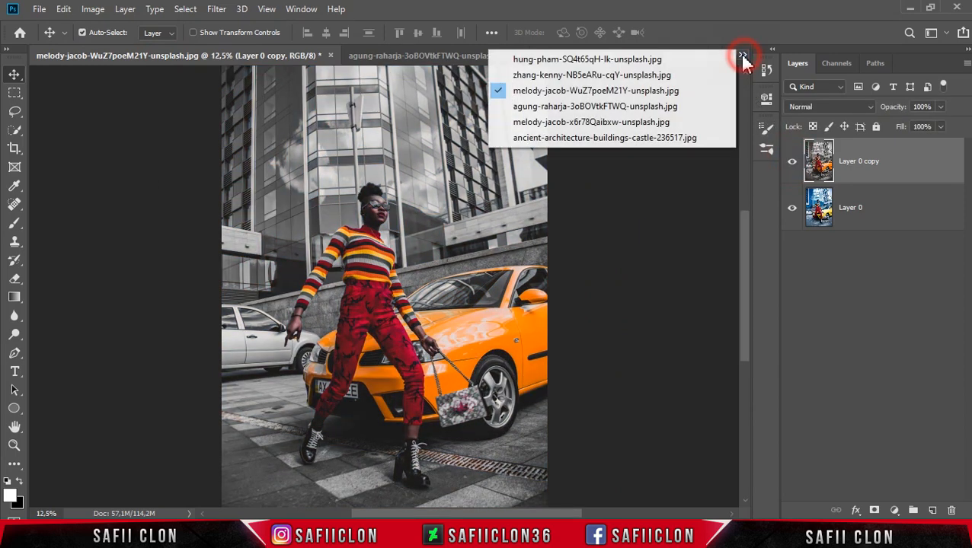
pyautogui.click(674, 76)
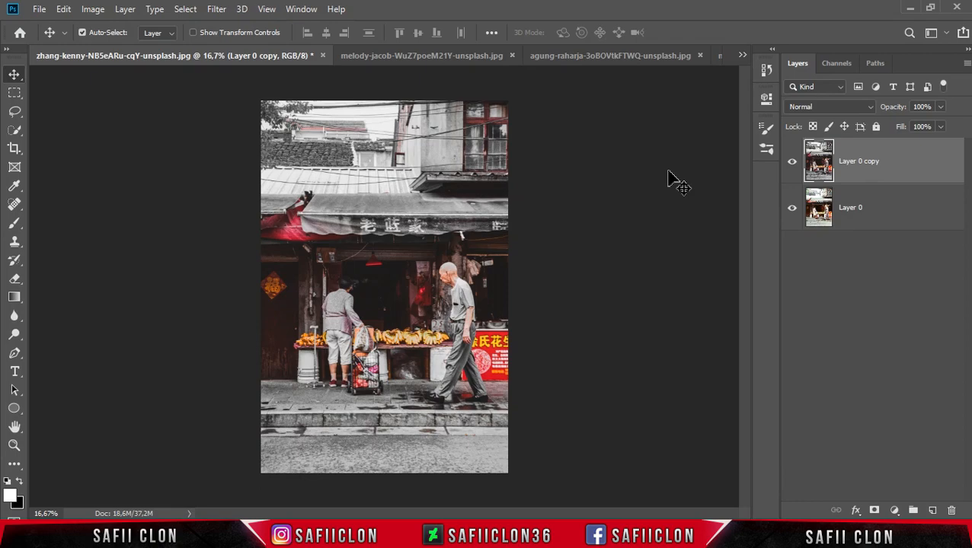
pyautogui.hotkey('ctrl', '+')
pyautogui.click(793, 165)
pyautogui.click(793, 164)
pyautogui.click(793, 165)
pyautogui.click(793, 164)
pyautogui.hotkey('ctrl', '+')
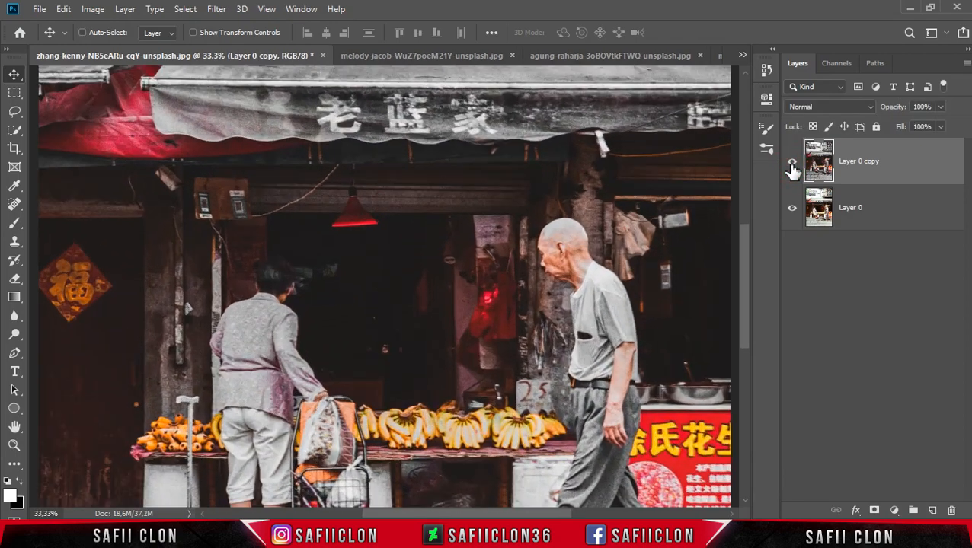
pyautogui.hotkey('ctrl', '-')
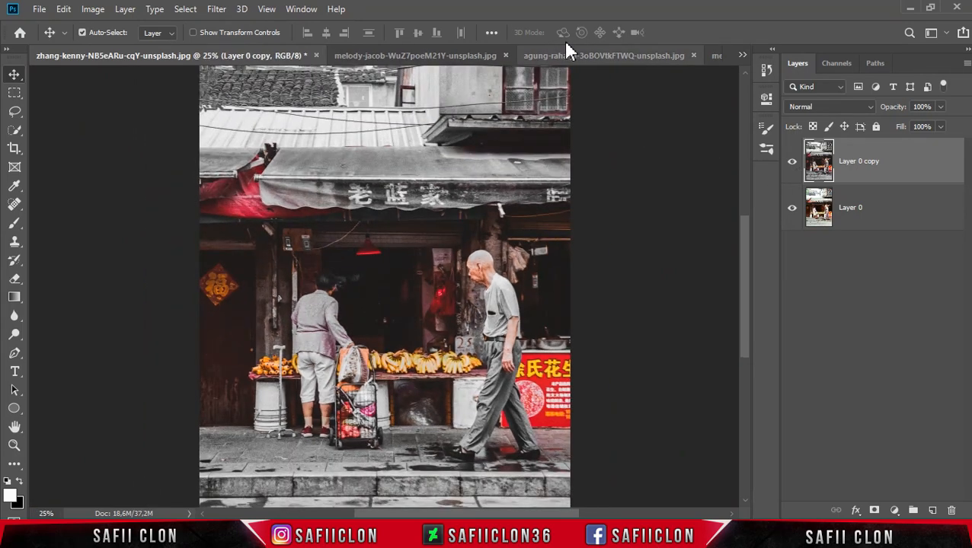
# Switch to the photo of the couple on the crosswalk and toggle the EDIT layer to compare it with ORIGINAL
pyautogui.click(740, 55)
pyautogui.click(714, 62)
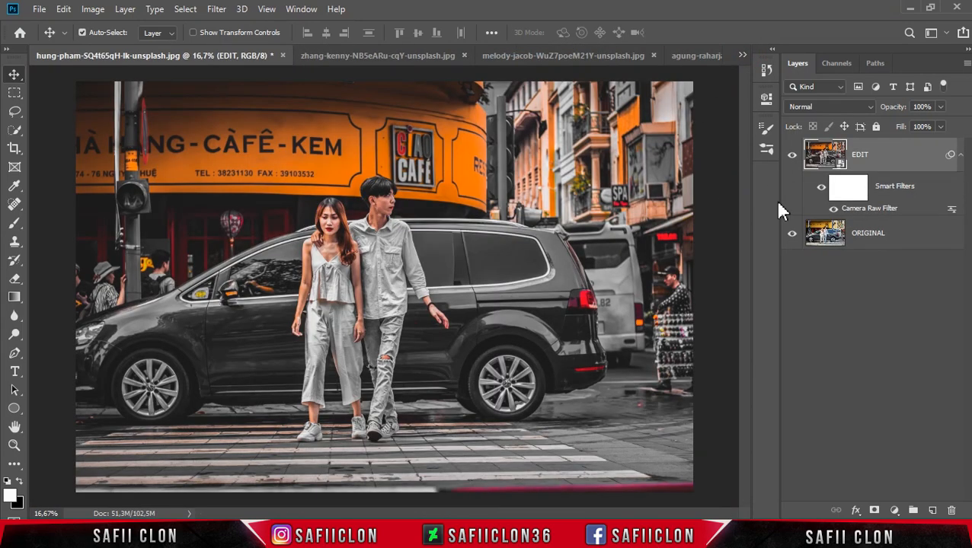
pyautogui.click(793, 156)
pyautogui.click(793, 156)
pyautogui.hotkey('ctrl', '+')
pyautogui.hotkey('ctrl', '+')
pyautogui.hotkey('ctrl', '-')
pyautogui.hotkey('ctrl', '-')
pyautogui.hotkey('ctrl', '-')
pyautogui.hotkey('ctrl', '+')
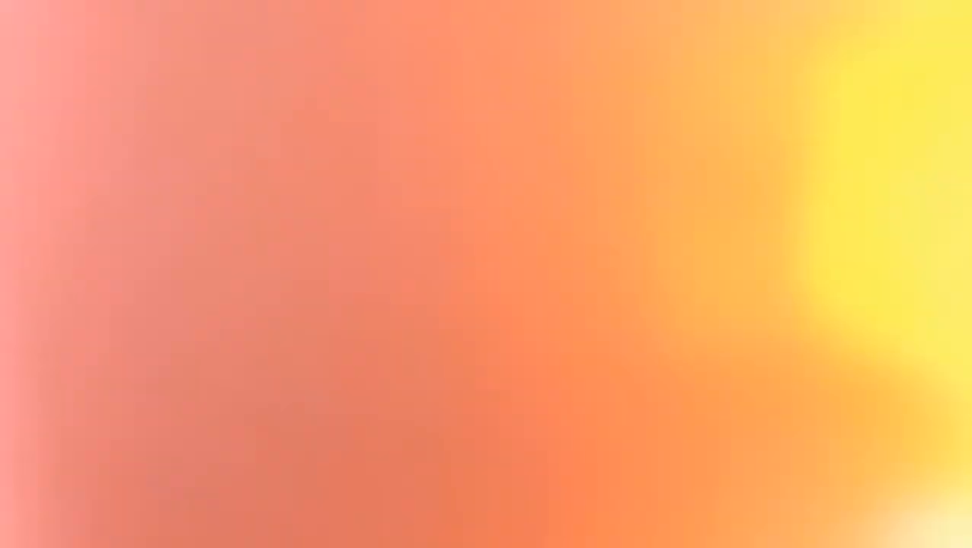